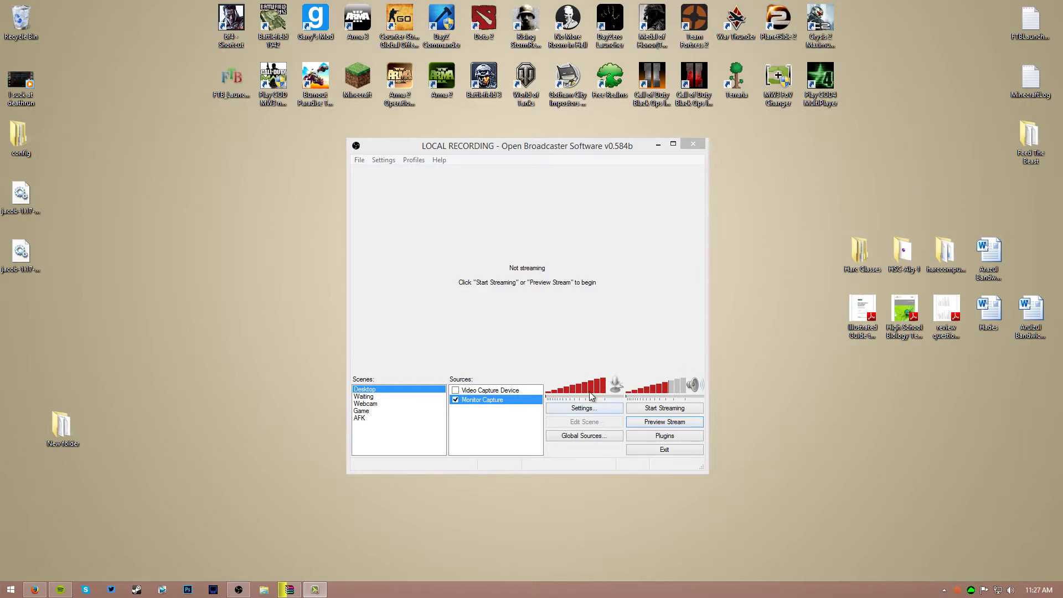
Bring OBS to the front and open its Settings on the Encoding page.
{"action": "left_click", "coordinate": [571, 194]}
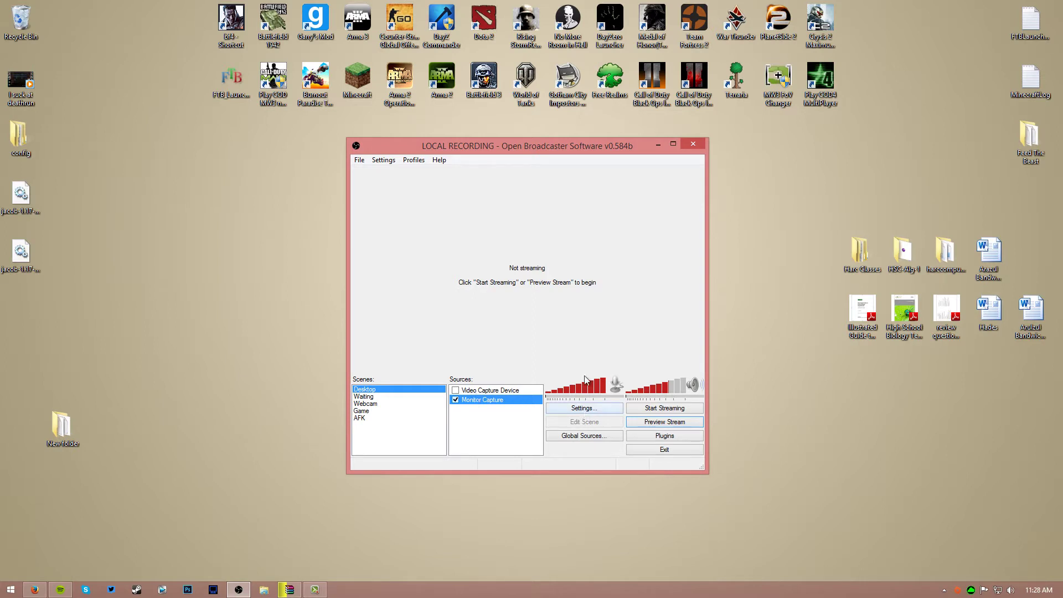
{"action": "left_click", "coordinate": [583, 409]}
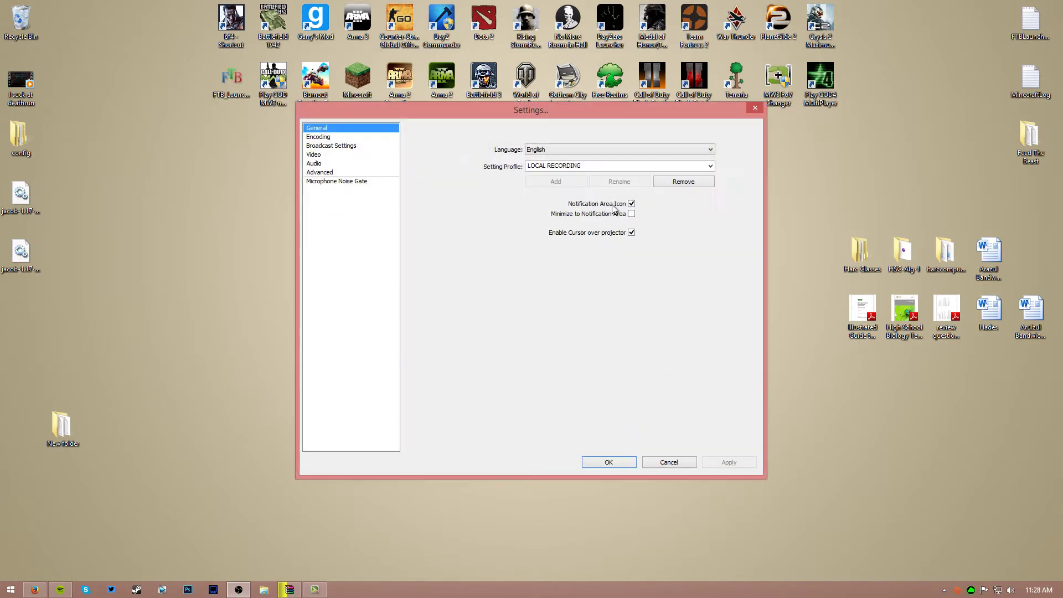
{"action": "left_click", "coordinate": [540, 149]}
{"action": "left_click", "coordinate": [311, 137]}
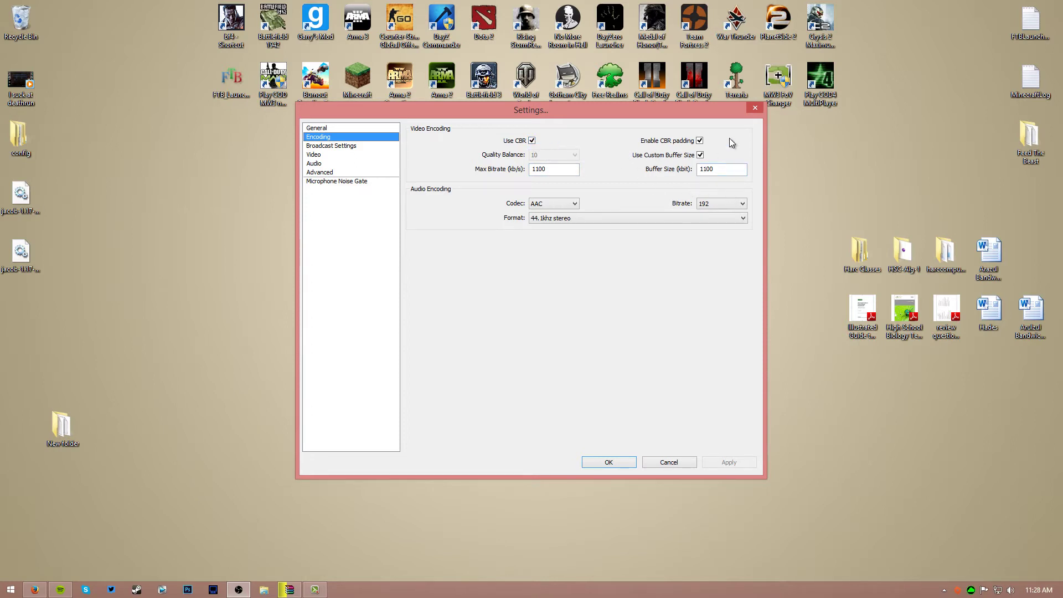
Turn off Use CBR and set Max Bitrate to 5000 and Buffer Size to 0.
{"action": "left_click", "coordinate": [532, 140]}
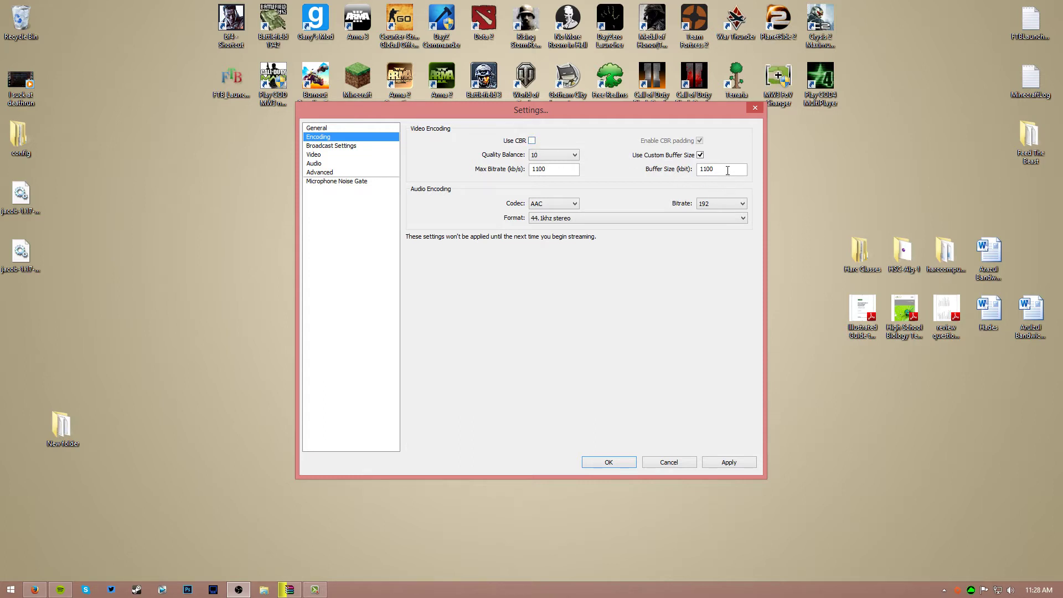
{"action": "left_click_drag", "start_coordinate": [568, 174], "coordinate": [474, 177]}
{"action": "type", "text": "5000"}
{"action": "left_click_drag", "start_coordinate": [714, 169], "coordinate": [612, 160]}
{"action": "type", "text": "0"}
Keep the audio codec set to AAC.
{"action": "left_click", "coordinate": [562, 206]}
{"action": "left_click", "coordinate": [554, 213]}
{"action": "left_click", "coordinate": [571, 206]}
{"action": "left_click", "coordinate": [548, 221]}
Keep the audio bitrate at 192.
{"action": "left_click", "coordinate": [729, 204]}
{"action": "left_click", "coordinate": [729, 204]}
{"action": "left_click", "coordinate": [728, 204]}
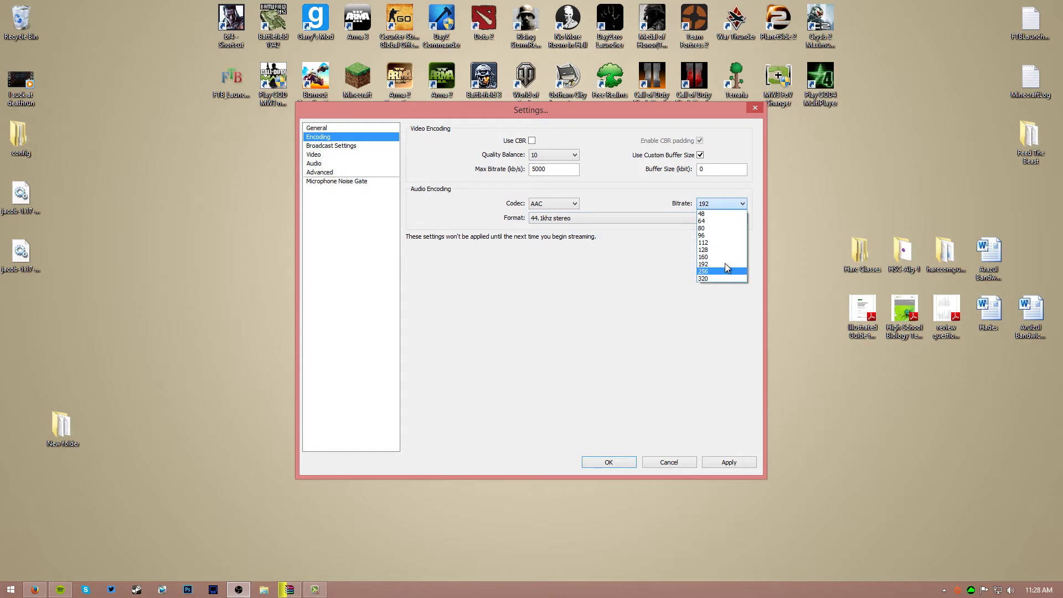
{"action": "left_click", "coordinate": [724, 260]}
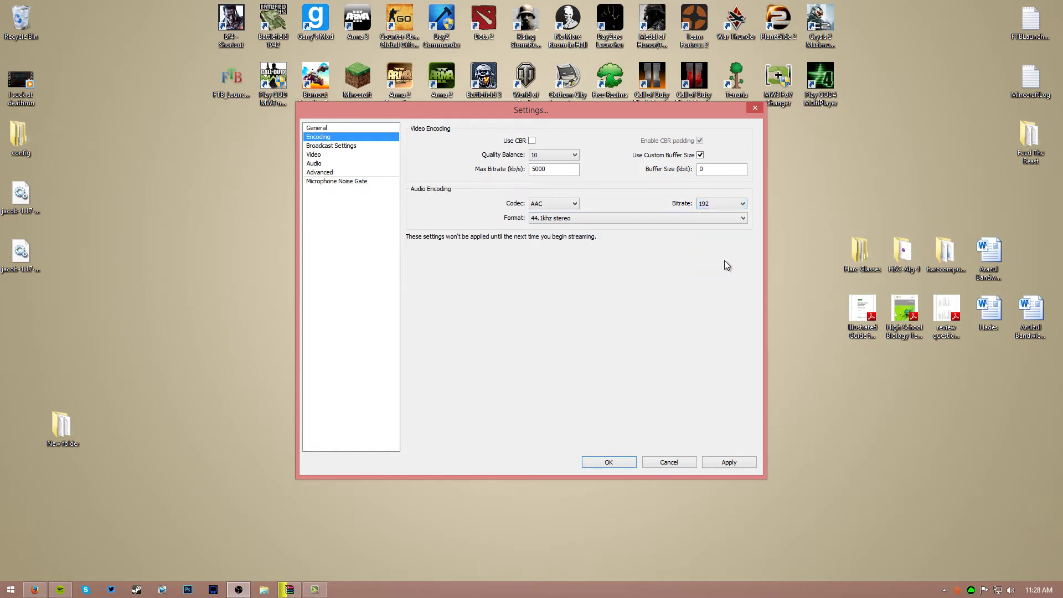
Keep the audio format at 44.1khz stereo, then go to Broadcast Settings.
{"action": "left_click", "coordinate": [662, 215]}
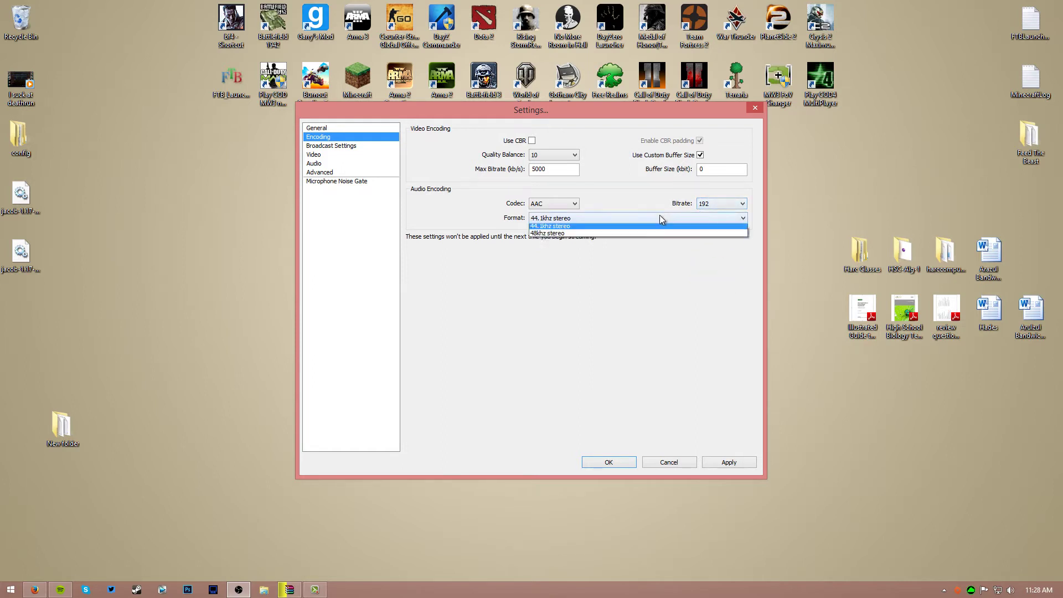
{"action": "left_click", "coordinate": [626, 217]}
{"action": "left_click", "coordinate": [623, 220]}
{"action": "left_click", "coordinate": [620, 220]}
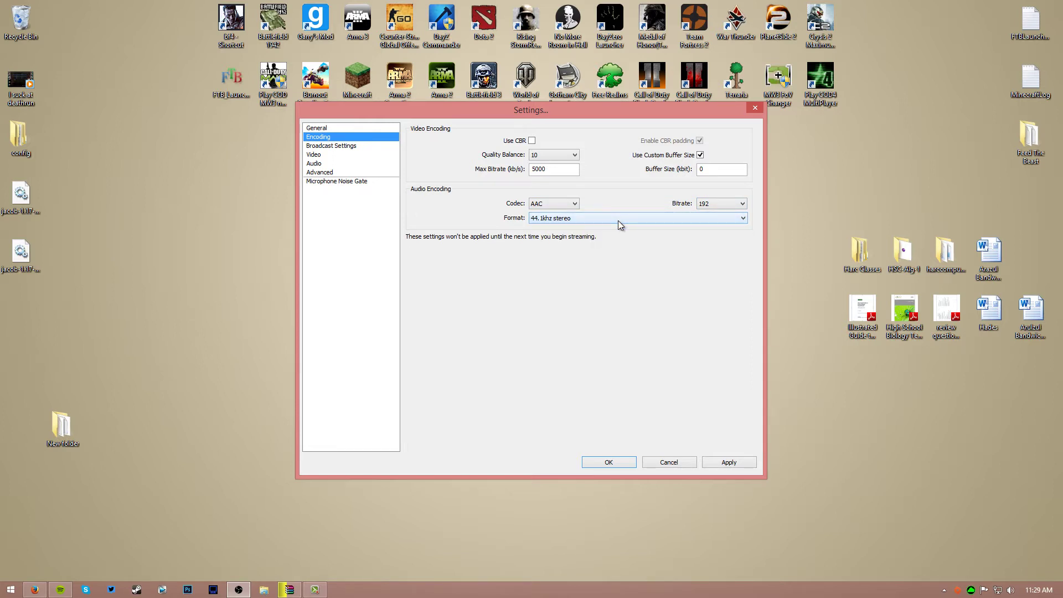
{"action": "left_click", "coordinate": [627, 221]}
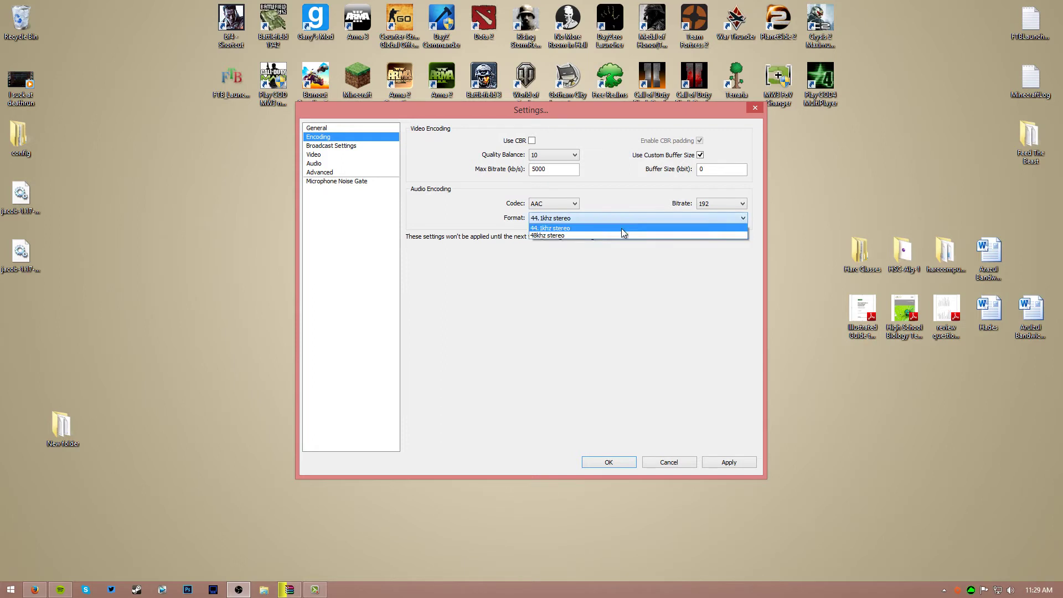
{"action": "left_click", "coordinate": [608, 229]}
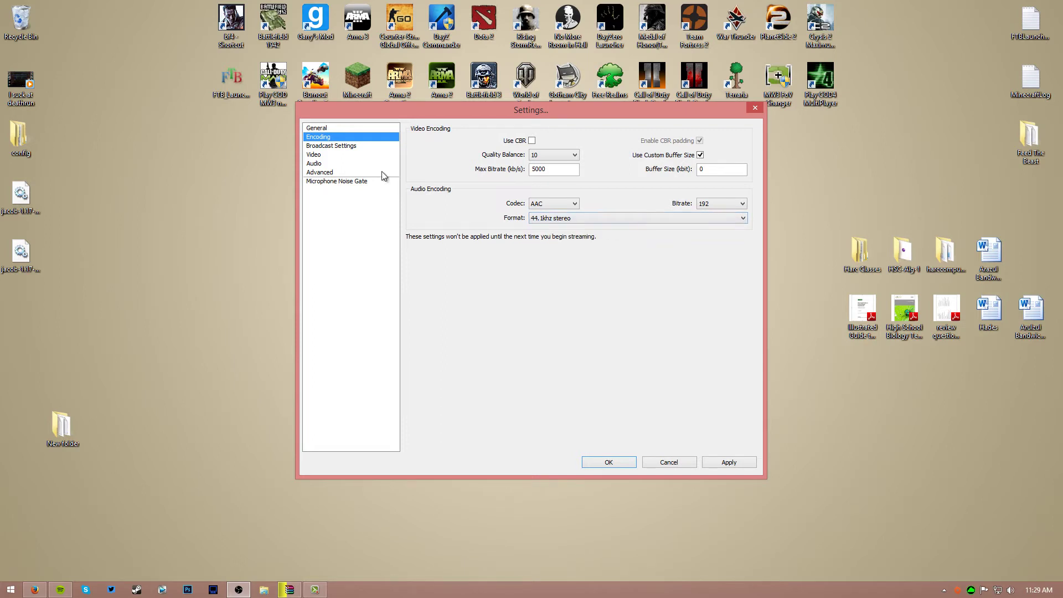
{"action": "left_click", "coordinate": [339, 147]}
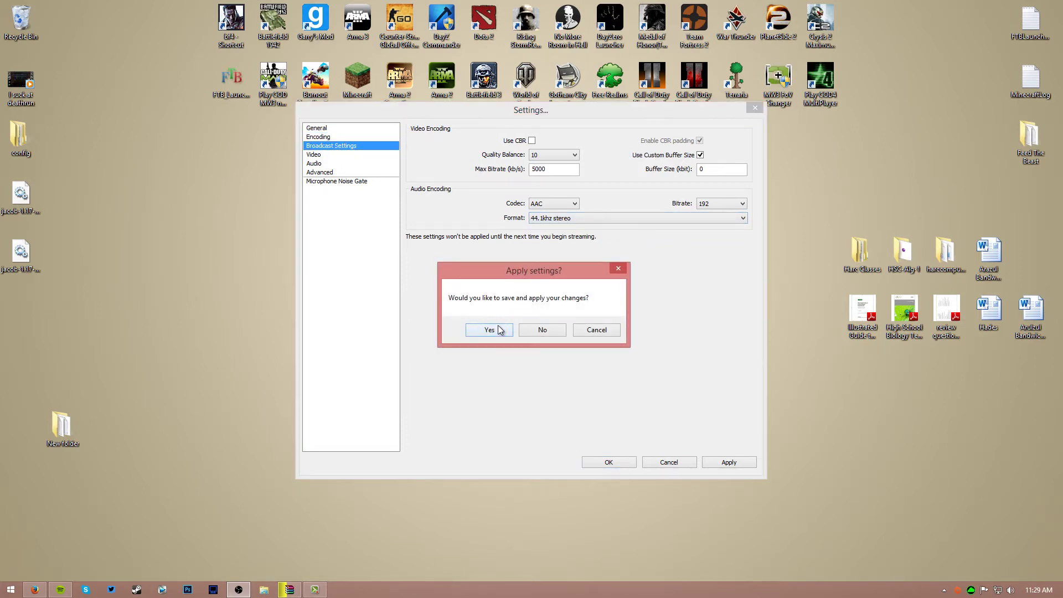
Apply the encoding changes and set Mode to File Output Only, keeping the Dxtory save path.
{"action": "left_click", "coordinate": [481, 329]}
{"action": "left_click", "coordinate": [570, 138]}
{"action": "left_click", "coordinate": [591, 153]}
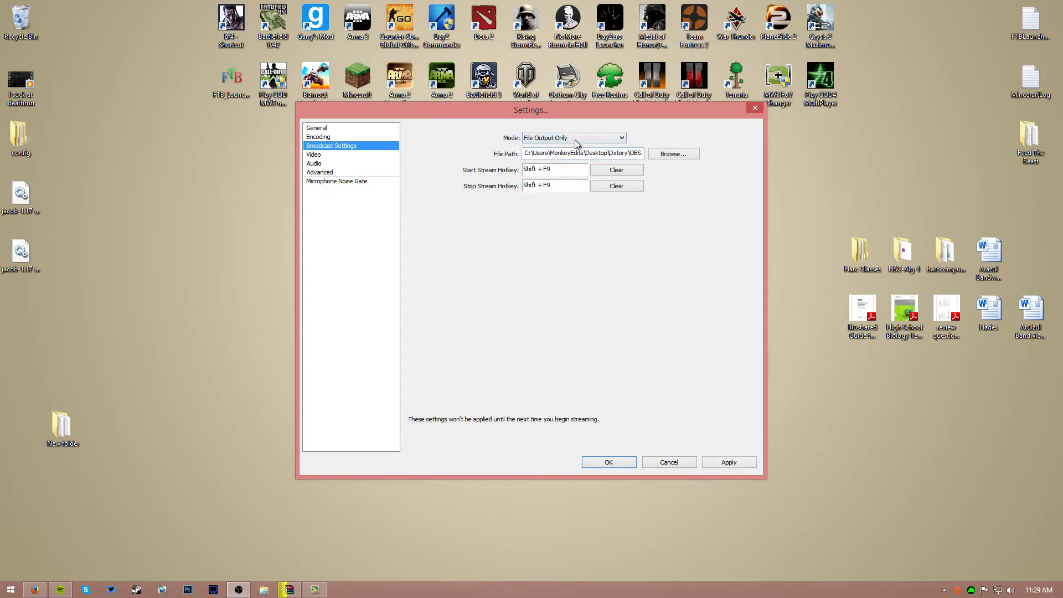
{"action": "left_click", "coordinate": [669, 157]}
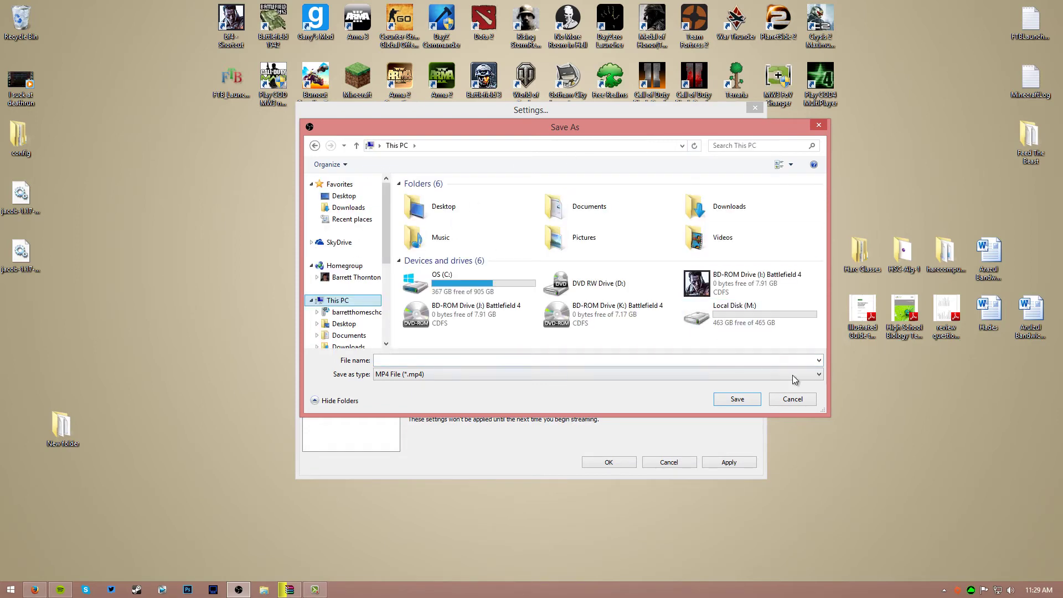
{"action": "left_click", "coordinate": [792, 397]}
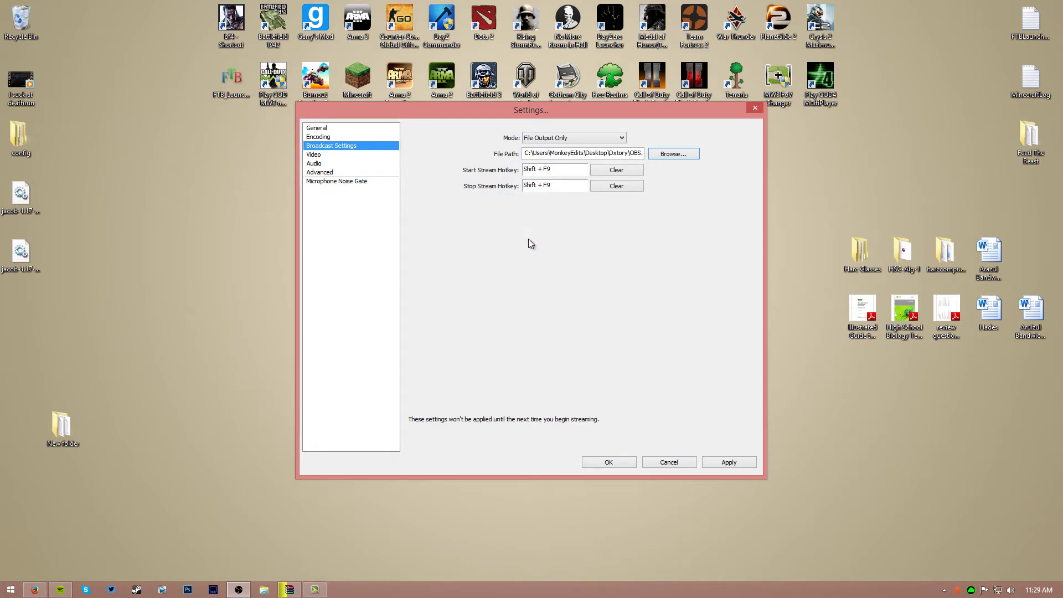
{"action": "left_click", "coordinate": [362, 157]}
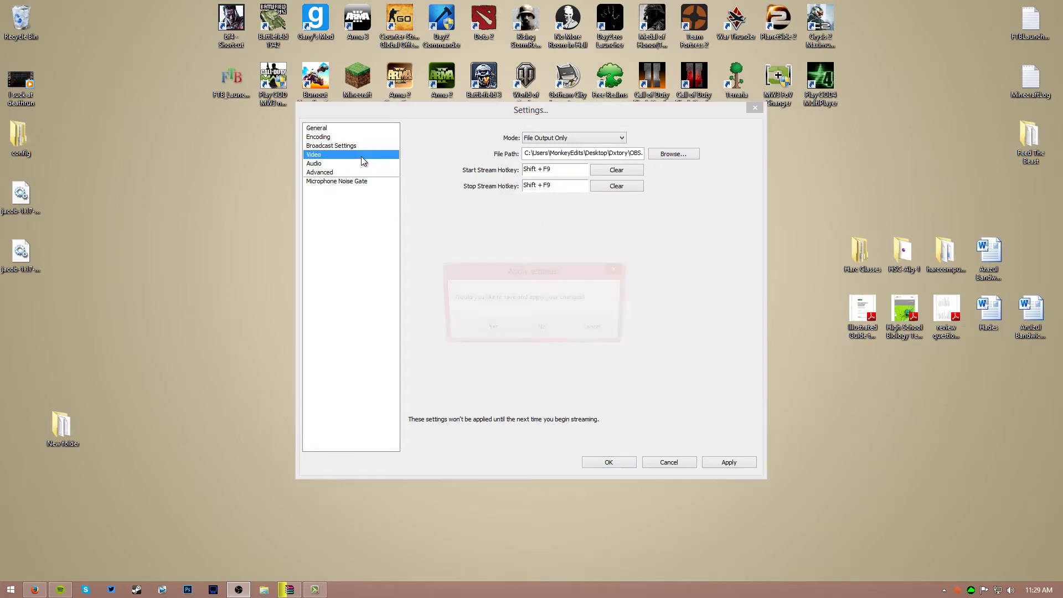
Apply broadcast changes, keep the NVIDIA GeForce GT 640 adapter and a 1920 base width.
{"action": "left_click", "coordinate": [497, 332]}
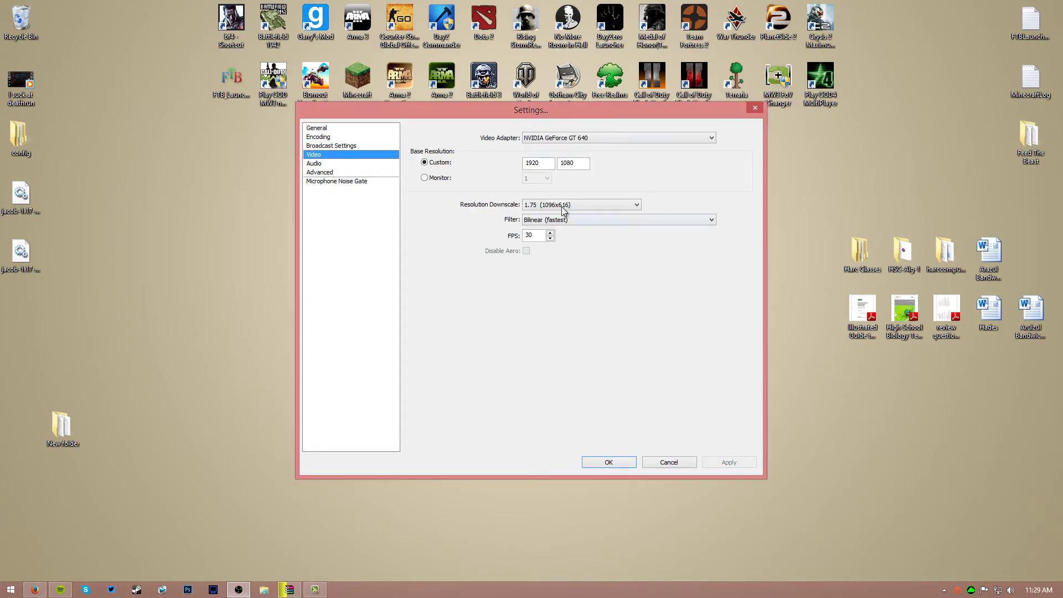
{"action": "left_click", "coordinate": [557, 140]}
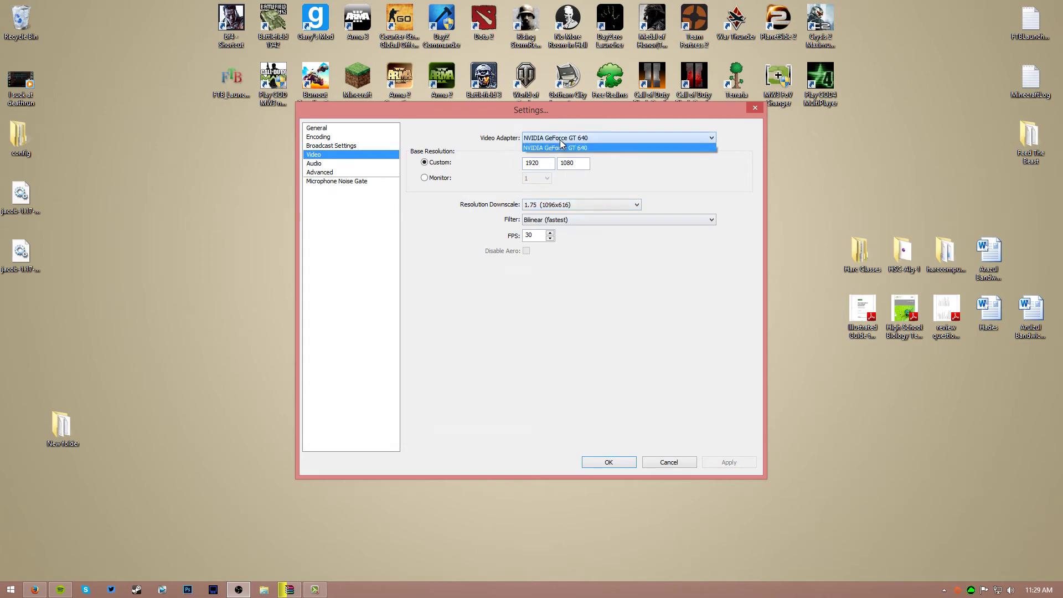
{"action": "left_click", "coordinate": [563, 146]}
{"action": "left_click_drag", "start_coordinate": [553, 163], "coordinate": [509, 169]}
{"action": "type", "text": "1920"}
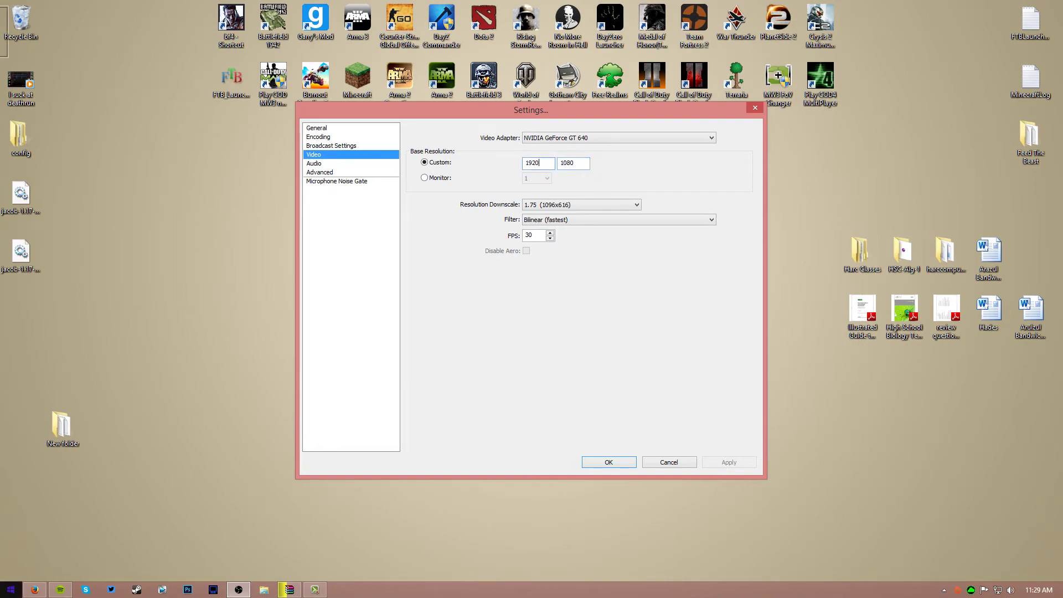
{"action": "left_click", "coordinate": [9, 589]}
Check in Control Panel's Screen Resolution that the display is 1920 × 1080, then close it.
{"action": "type", "text": "Control Panel"}
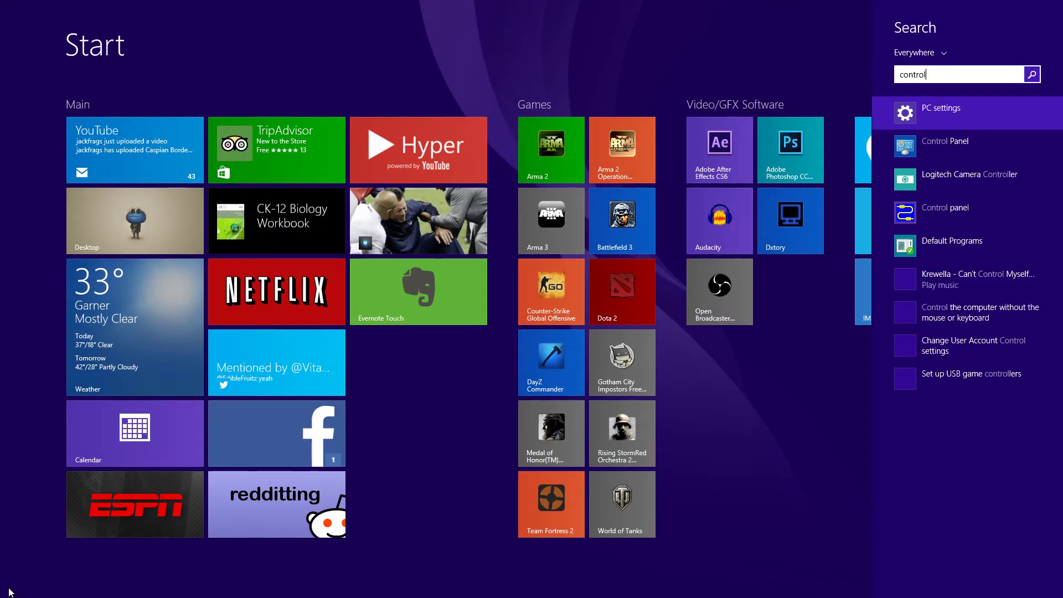
{"action": "key", "text": "Return"}
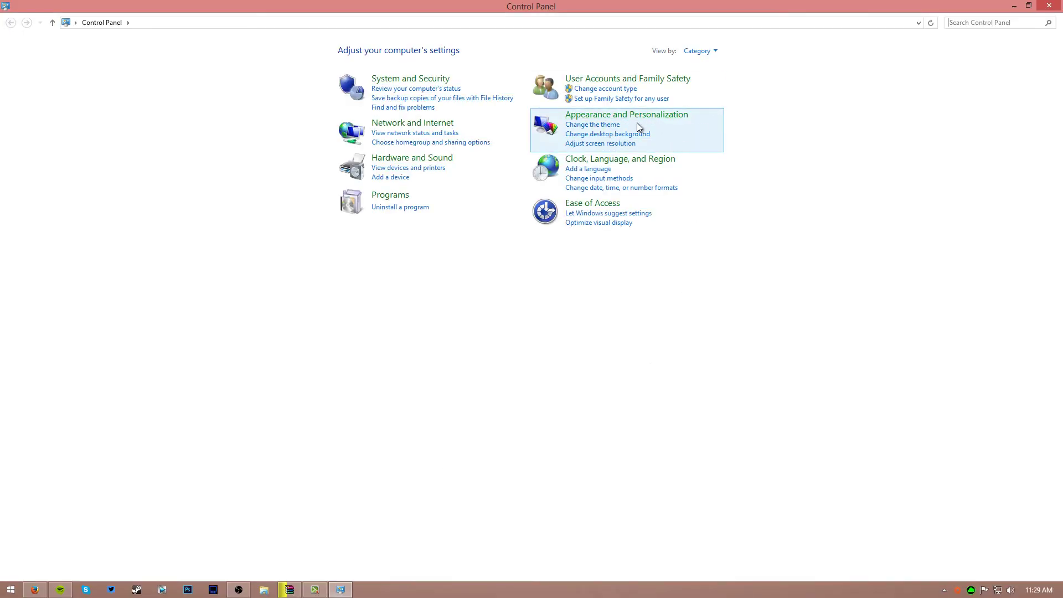
{"action": "left_click", "coordinate": [631, 145]}
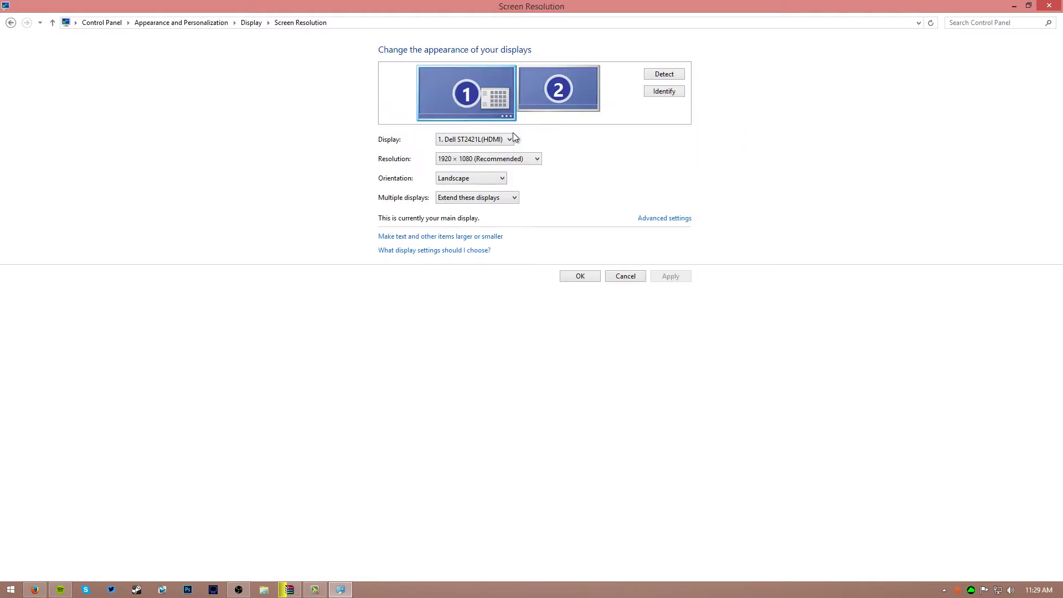
{"action": "left_click", "coordinate": [490, 160]}
{"action": "left_click", "coordinate": [491, 158]}
{"action": "key", "text": "alt+F4"}
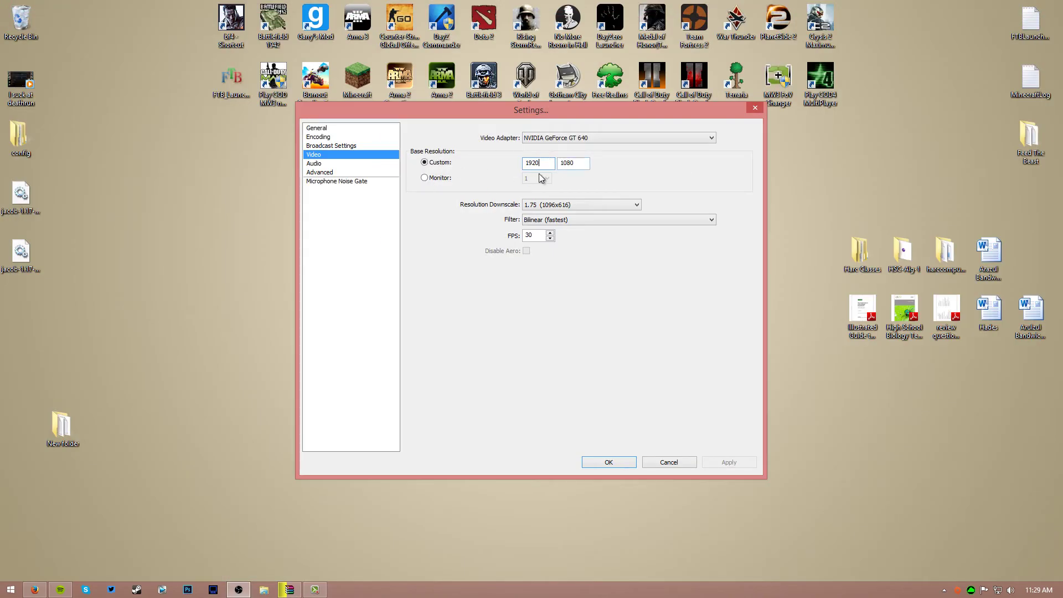
Set Resolution Downscale to None (1920x1080) and keep FPS at 30.
{"action": "left_click", "coordinate": [577, 204]}
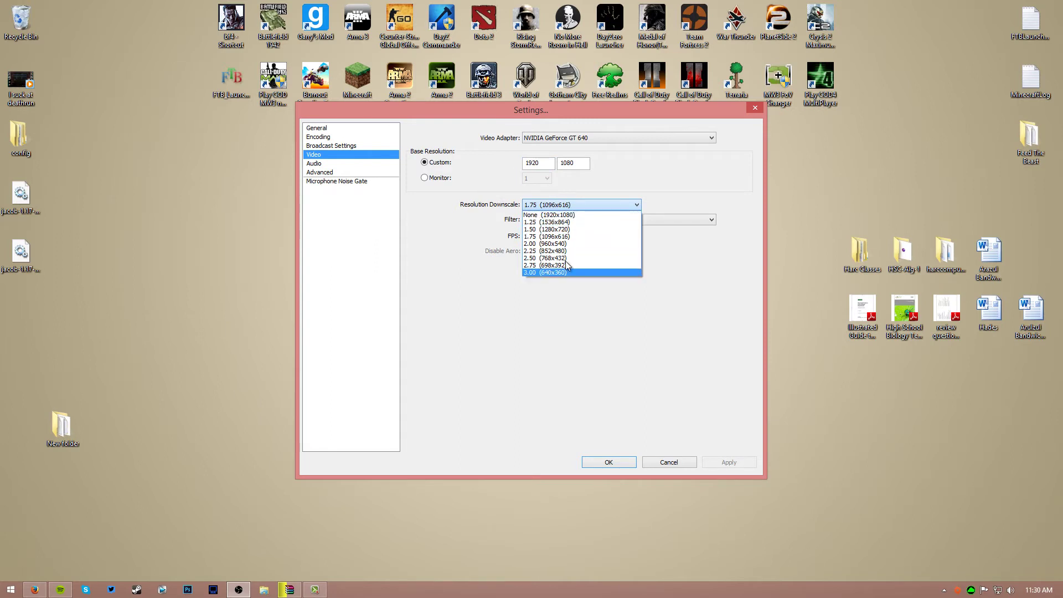
{"action": "key", "text": "Escape"}
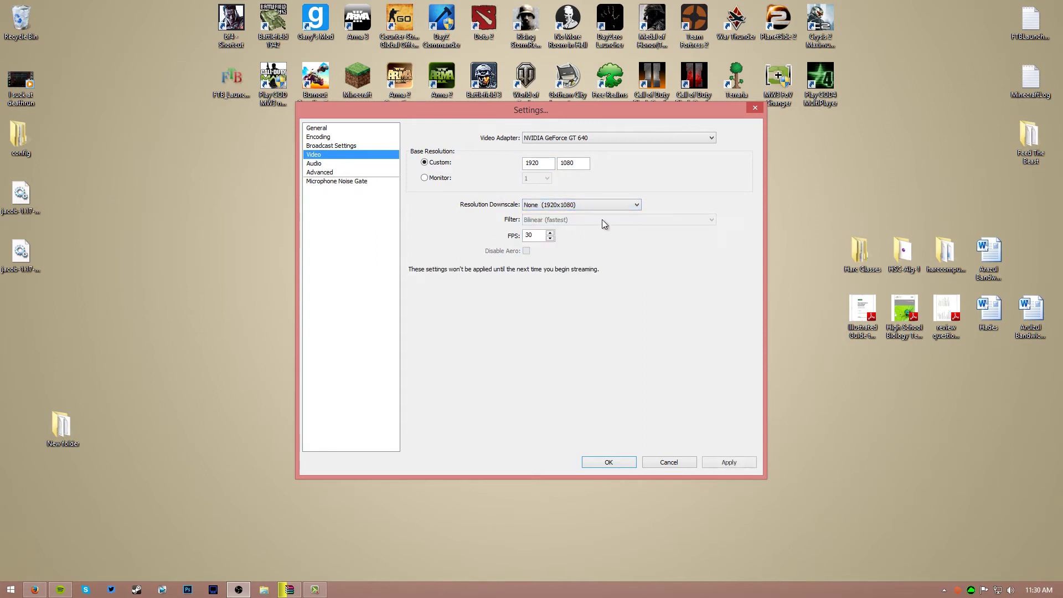
{"action": "left_click", "coordinate": [574, 206]}
{"action": "key", "text": "Escape"}
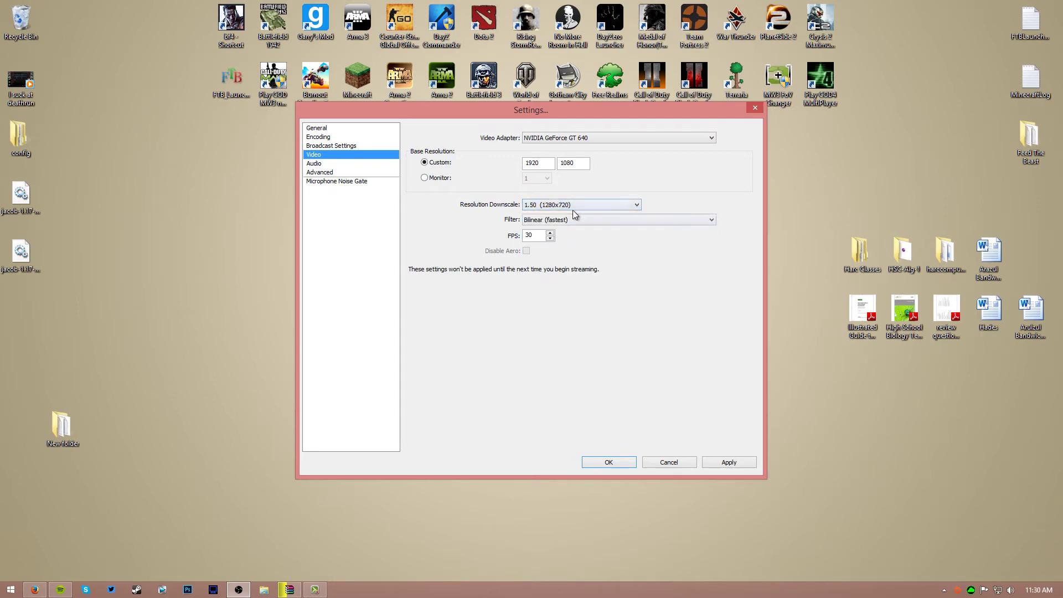
{"action": "left_click", "coordinate": [576, 208]}
{"action": "key", "text": "Escape"}
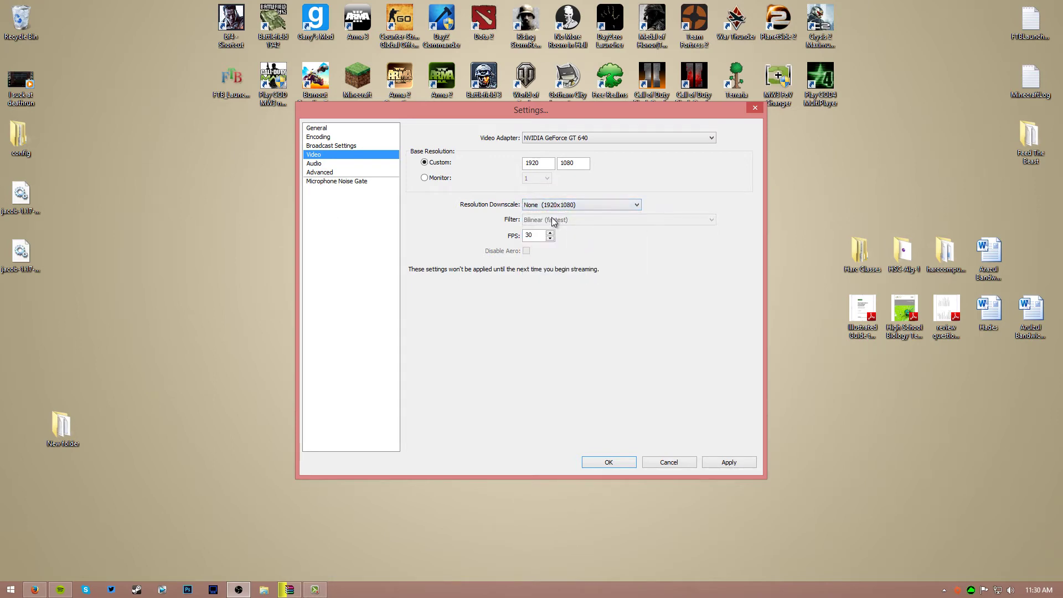
{"action": "left_click_drag", "start_coordinate": [536, 237], "coordinate": [521, 239]}
{"action": "left_click", "coordinate": [542, 235]}
Apply the video changes and keep Desktop Audio on the High Definition speakers.
{"action": "left_click", "coordinate": [359, 162]}
{"action": "left_click", "coordinate": [490, 330]}
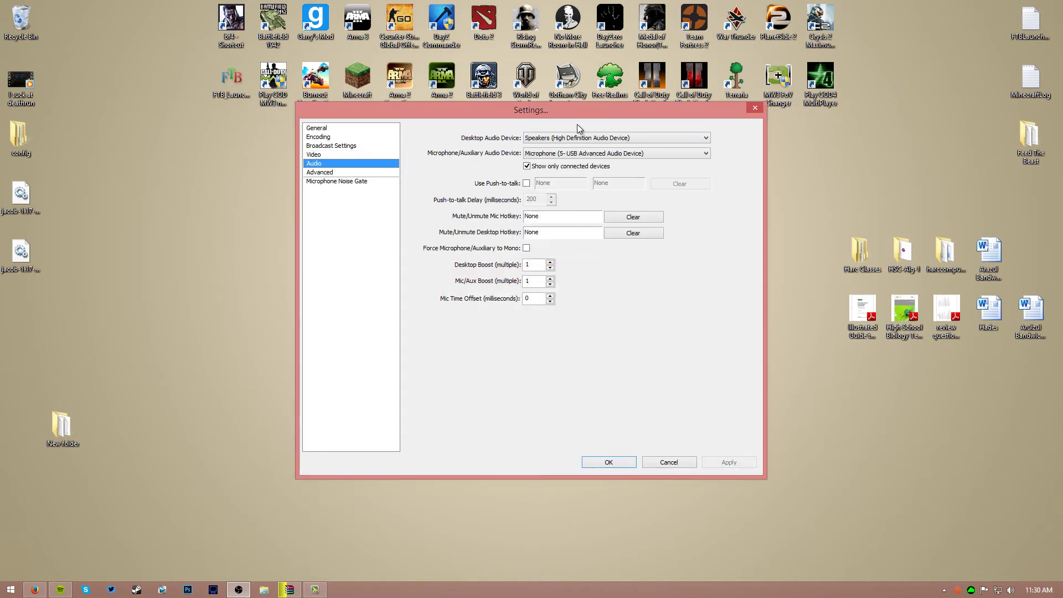
{"action": "left_click", "coordinate": [565, 139]}
{"action": "left_click", "coordinate": [574, 140]}
{"action": "left_click", "coordinate": [576, 138]}
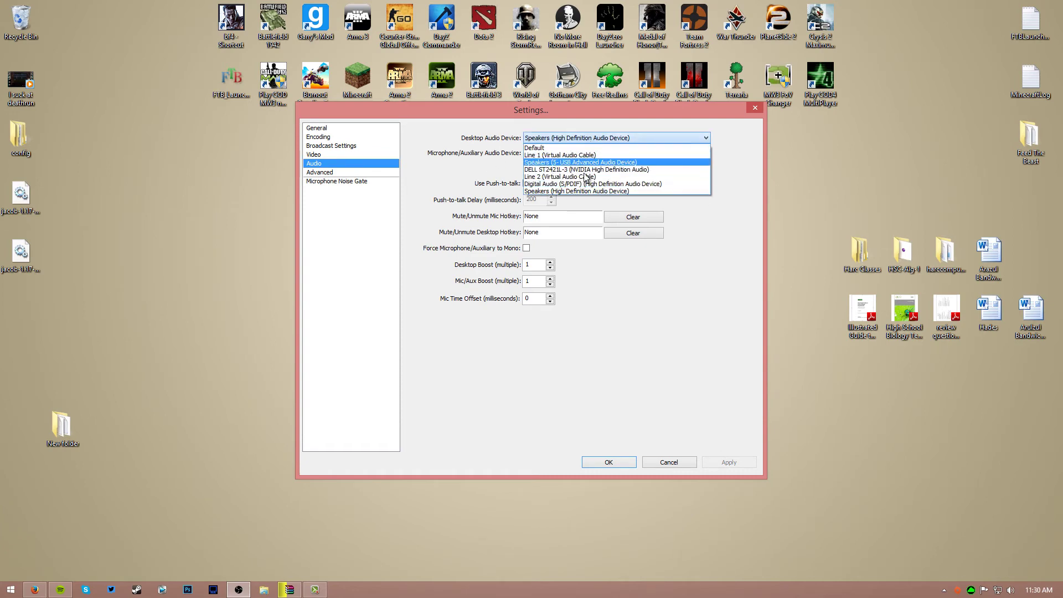
{"action": "left_click", "coordinate": [581, 140]}
Choose Microphone (5- USB Advanced Audio Device) and edit the Desktop Boost field.
{"action": "left_click", "coordinate": [570, 155]}
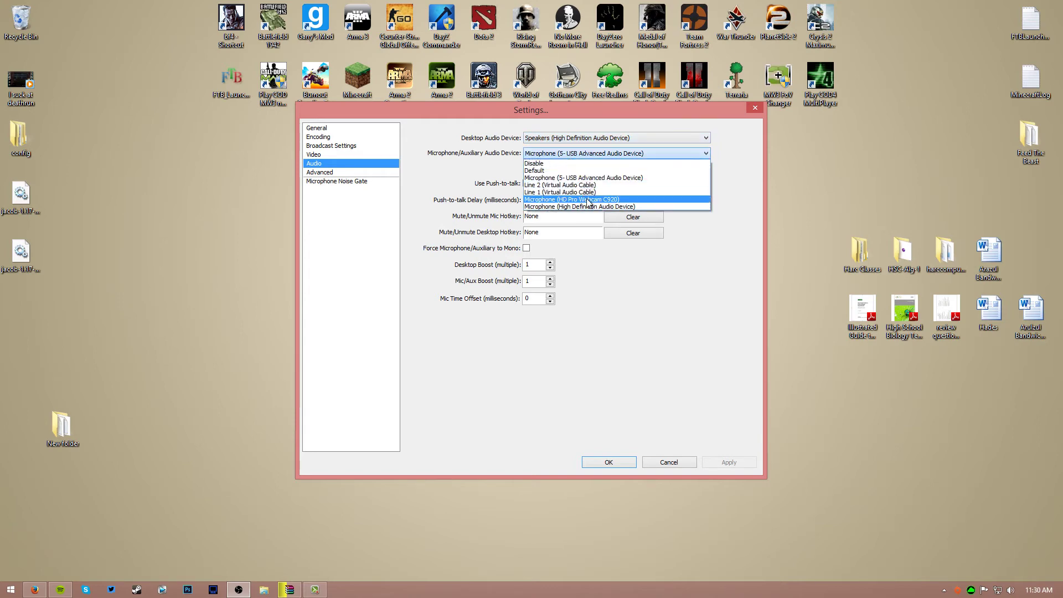
{"action": "left_click", "coordinate": [594, 176]}
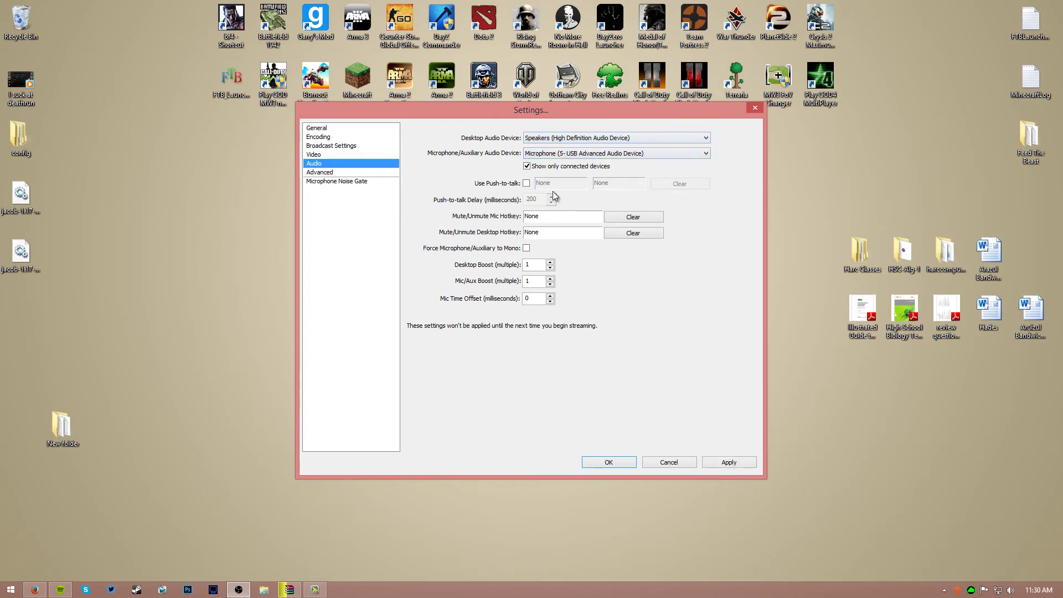
{"action": "left_click_drag", "start_coordinate": [537, 266], "coordinate": [510, 254]}
{"action": "double_click", "coordinate": [537, 280]}
{"action": "left_click_drag", "start_coordinate": [532, 110], "coordinate": [234, 108]}
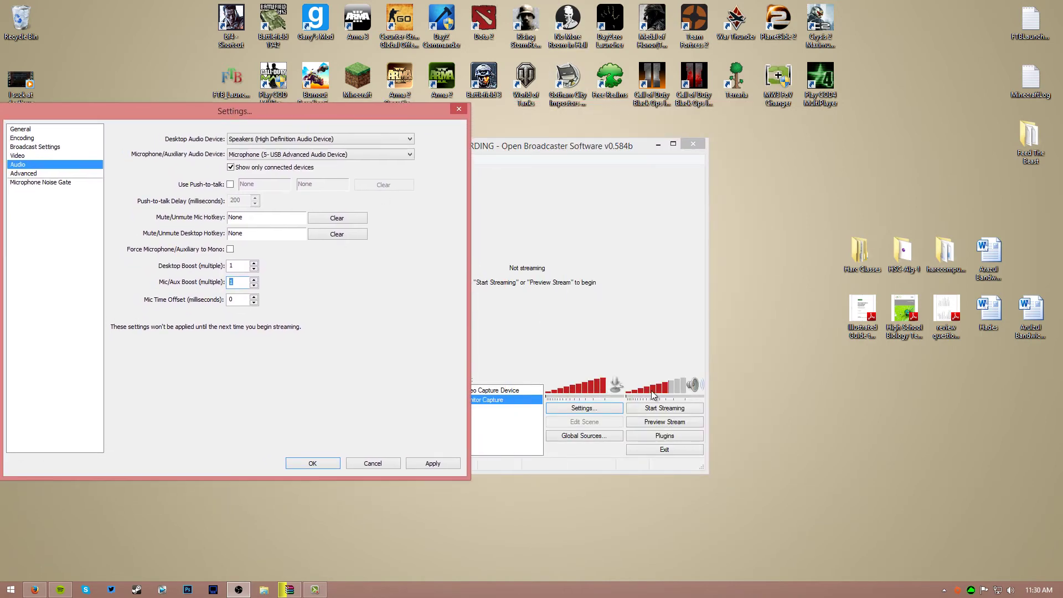
{"action": "left_click_drag", "start_coordinate": [363, 115], "coordinate": [679, 117]}
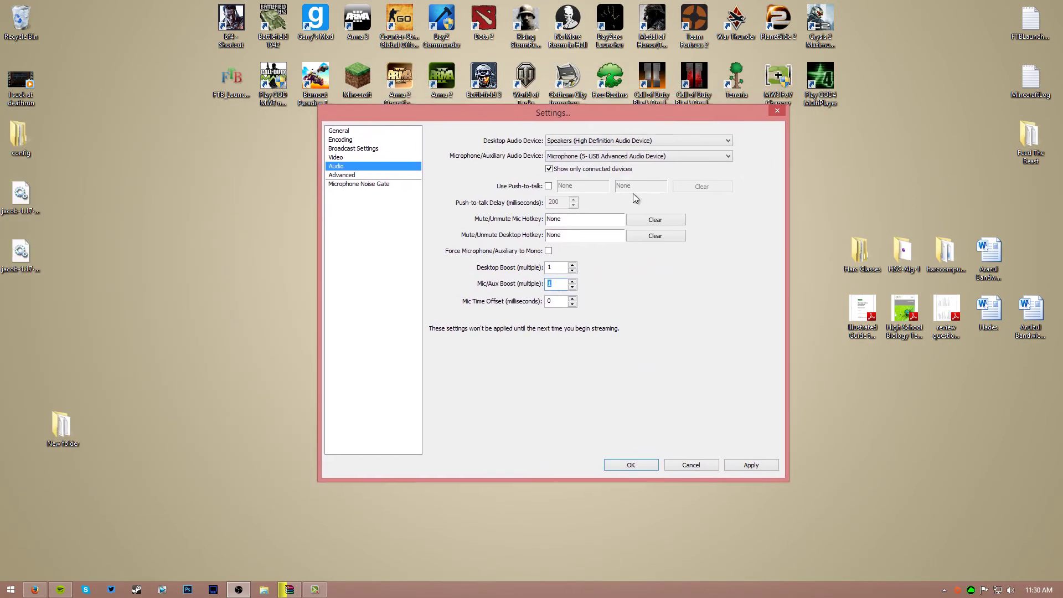
{"action": "key", "text": "shift+Tab"}
{"action": "type", "text": "21"}
Apply the audio changes and keep the process priority class at High.
{"action": "left_click", "coordinate": [377, 175]}
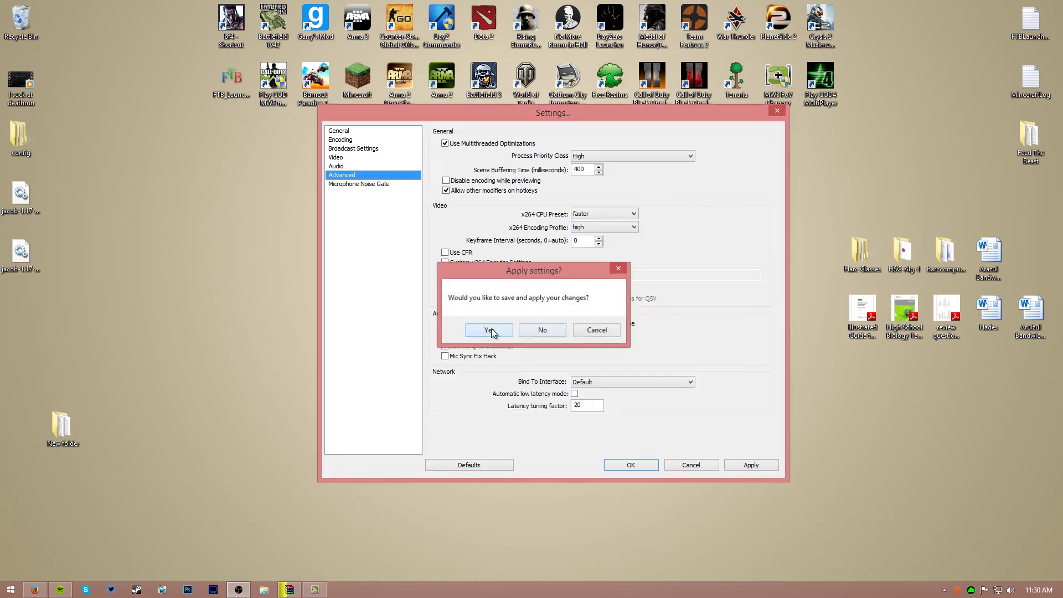
{"action": "left_click", "coordinate": [487, 330]}
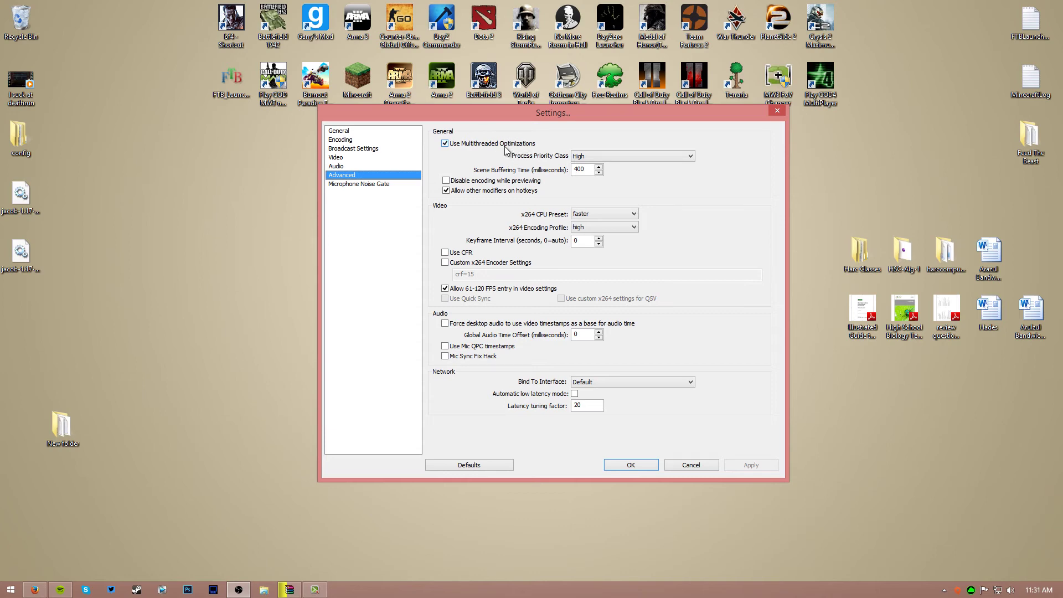
{"action": "left_click", "coordinate": [612, 157]}
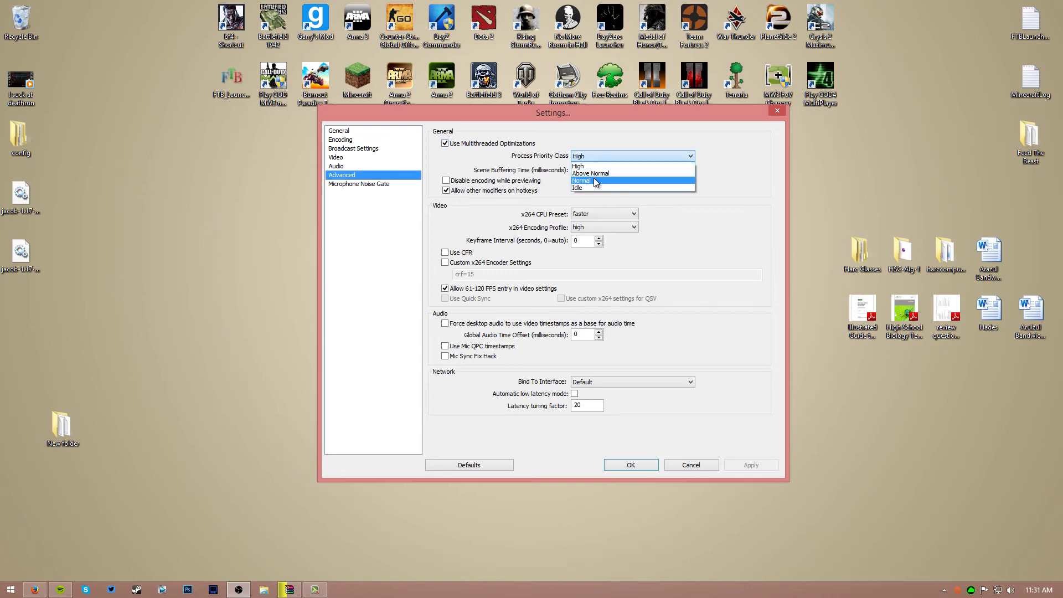
{"action": "left_click", "coordinate": [656, 166]}
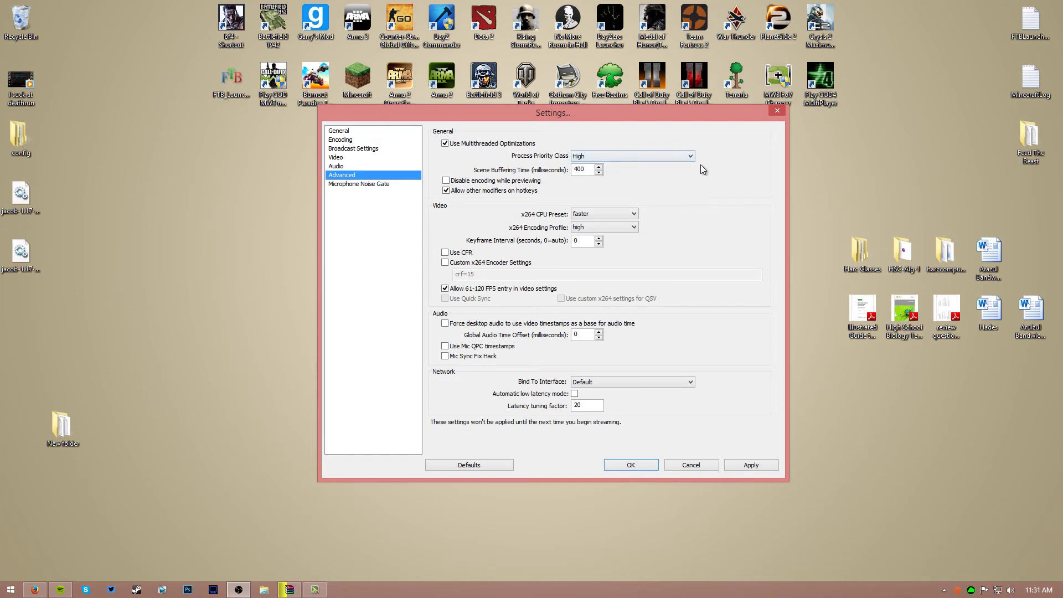
Set the x264 CPU Preset to superfast and confirm the warning.
{"action": "left_click", "coordinate": [616, 216]}
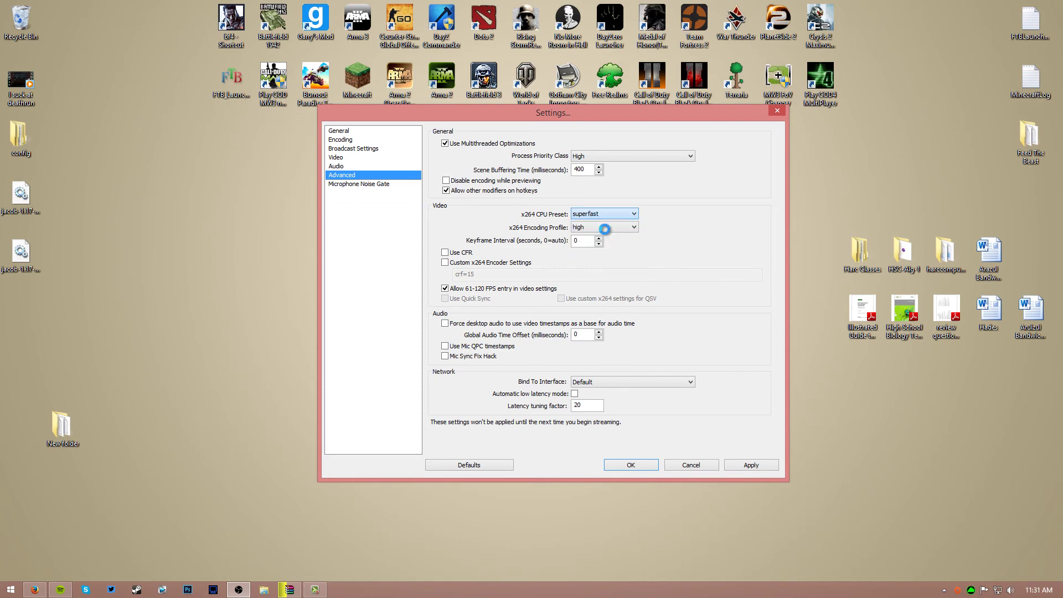
{"action": "left_click", "coordinate": [603, 231]}
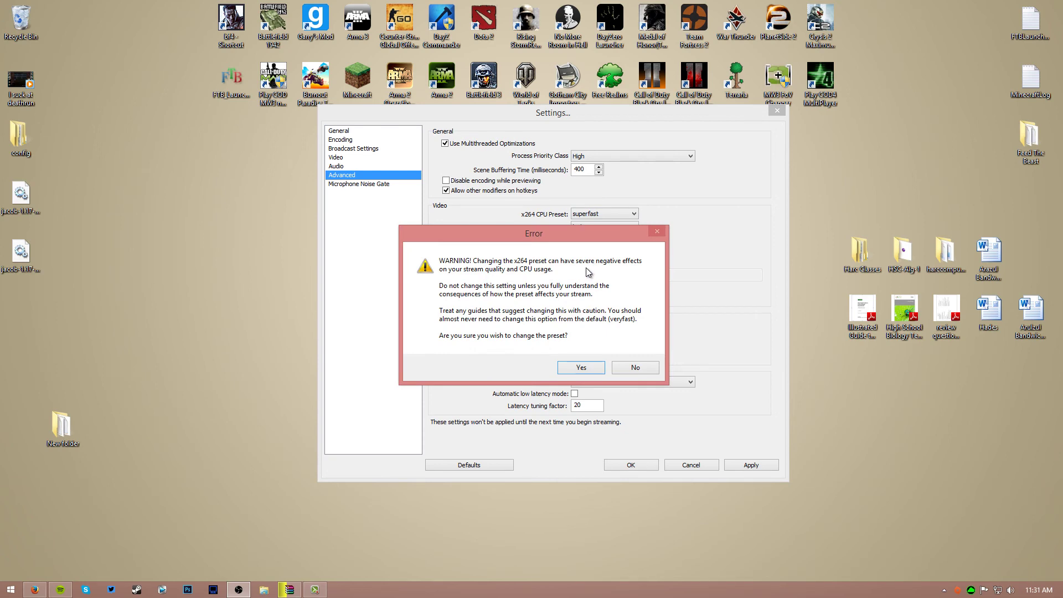
{"action": "left_click", "coordinate": [589, 370]}
{"action": "left_click", "coordinate": [613, 211]}
{"action": "left_click", "coordinate": [613, 213]}
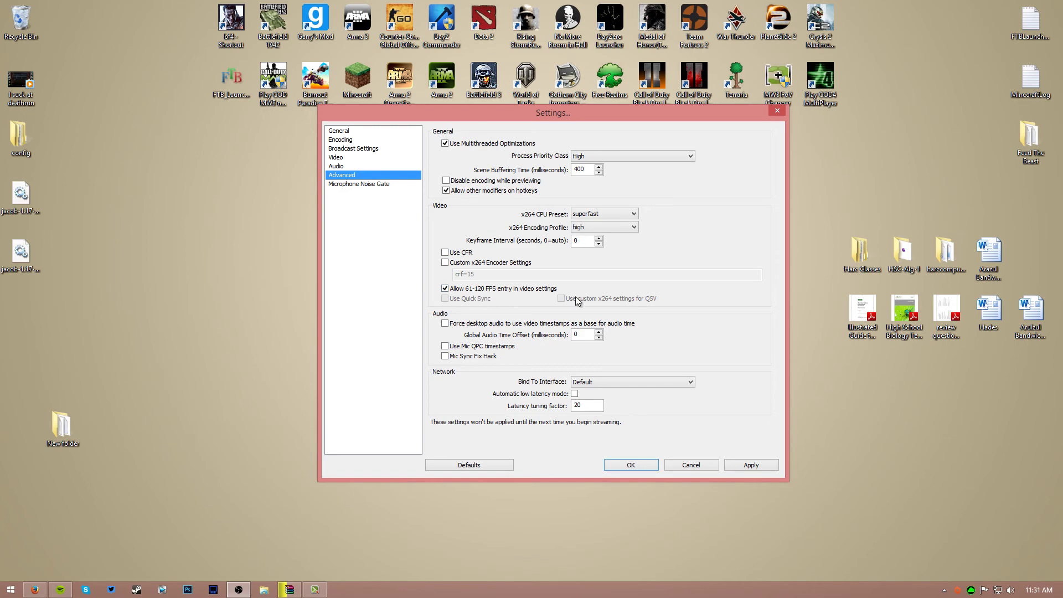
Save and close Settings, run a brief stream preview, then dismiss the Scenes context menu.
{"action": "left_click", "coordinate": [632, 463]}
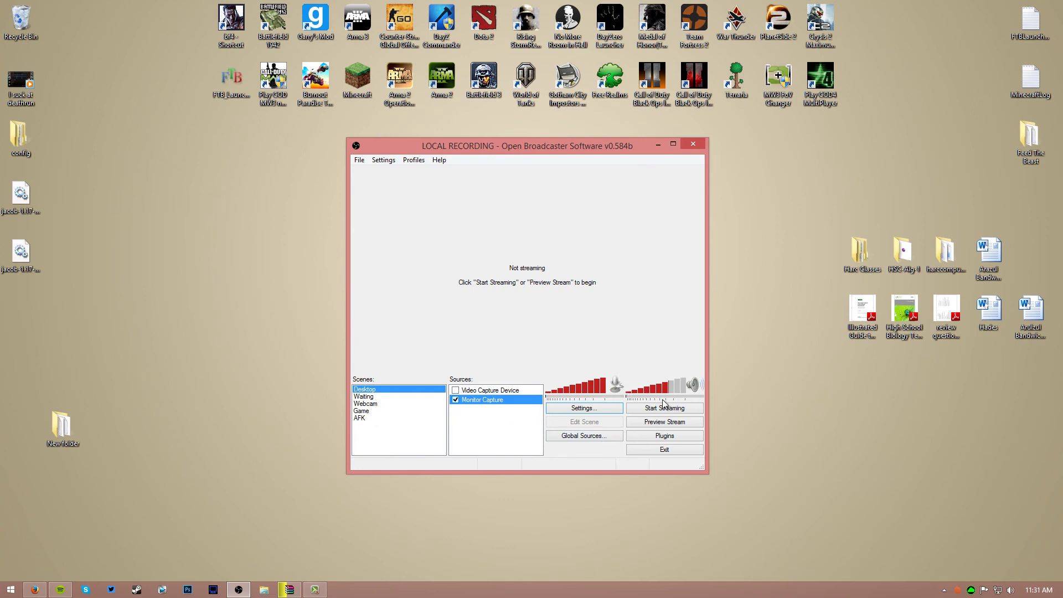
{"action": "left_click", "coordinate": [679, 422]}
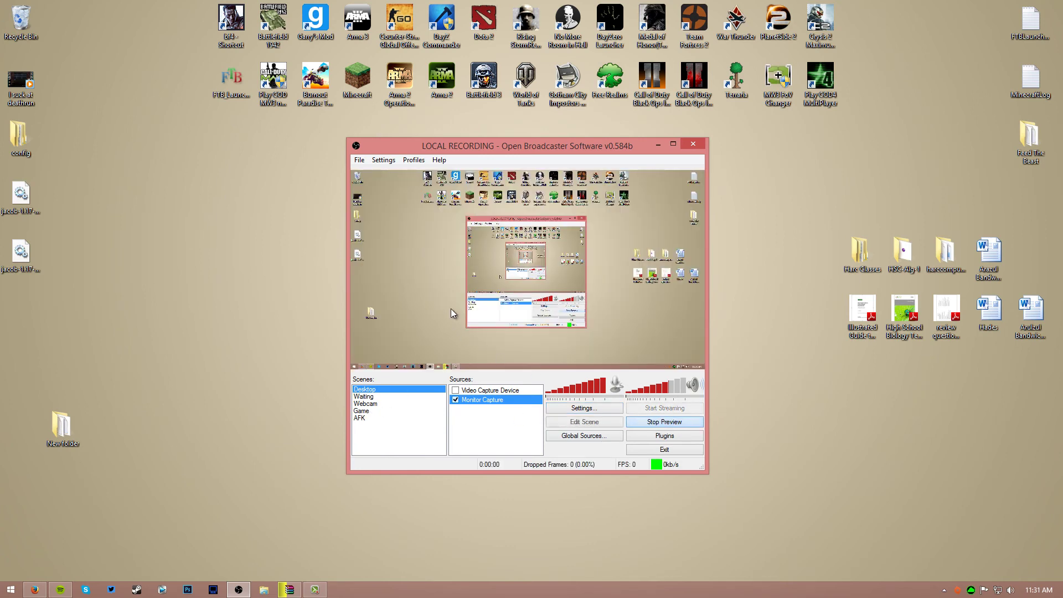
{"action": "left_click", "coordinate": [674, 422]}
{"action": "right_click", "coordinate": [370, 434]}
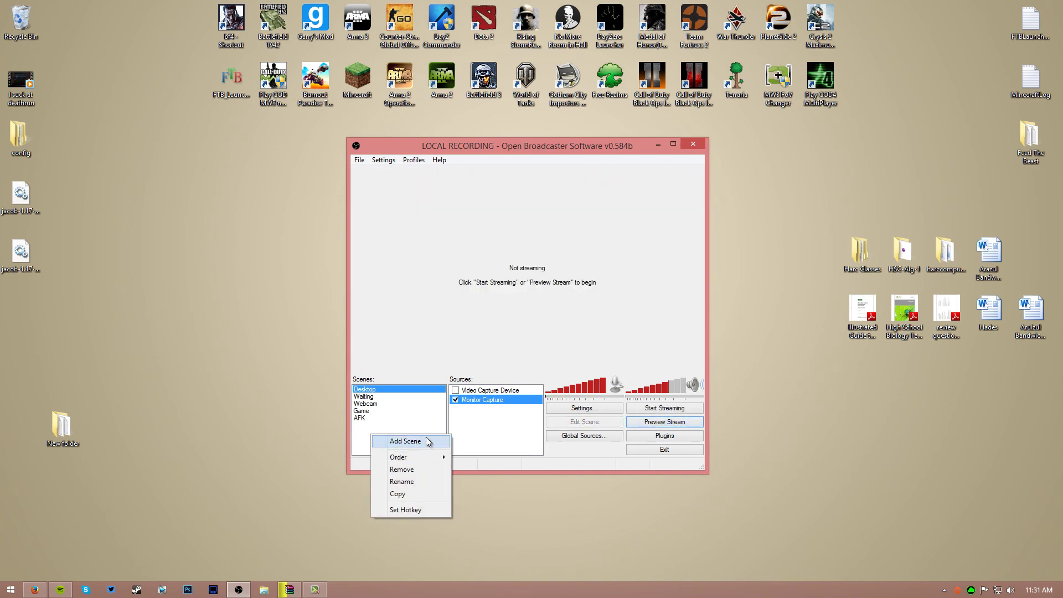
{"action": "left_click", "coordinate": [534, 444]}
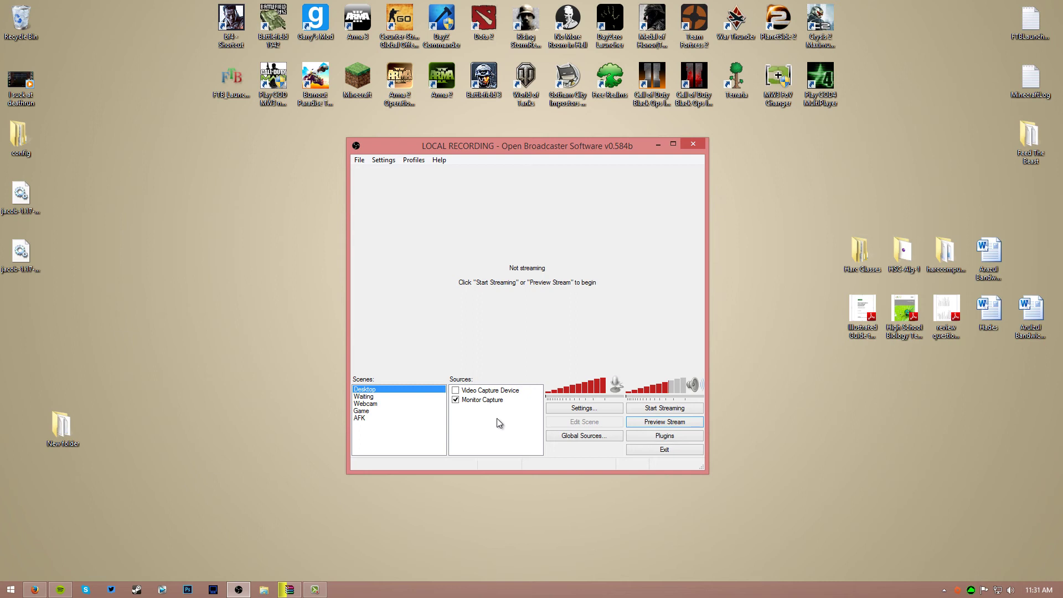
Add an empty scene named Video and bring up the Add menu in Sources.
{"action": "right_click", "coordinate": [372, 432]}
{"action": "left_click", "coordinate": [415, 439]}
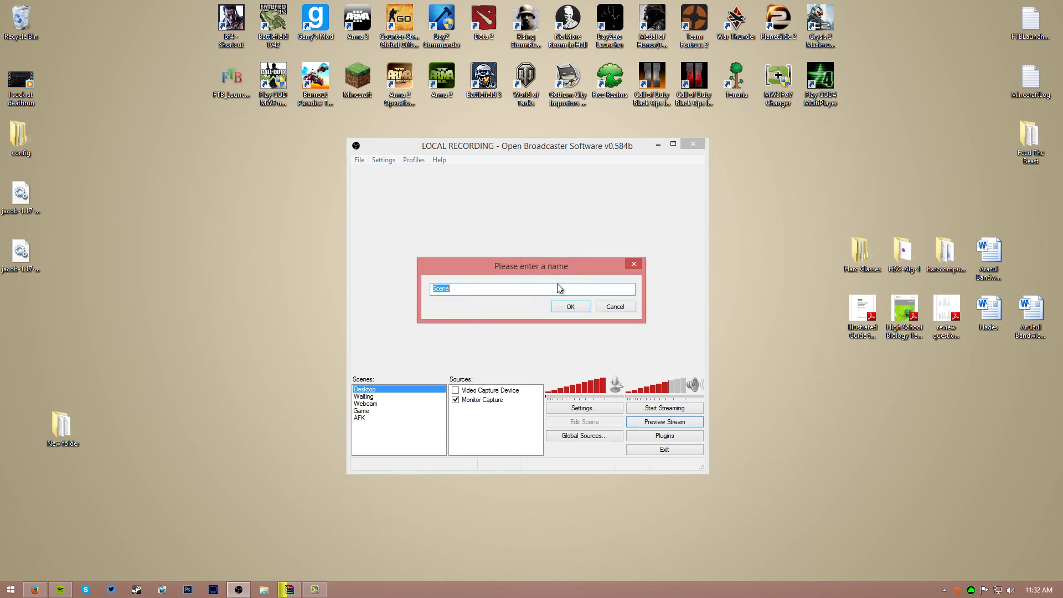
{"action": "type", "text": "Video"}
{"action": "key", "text": "Return"}
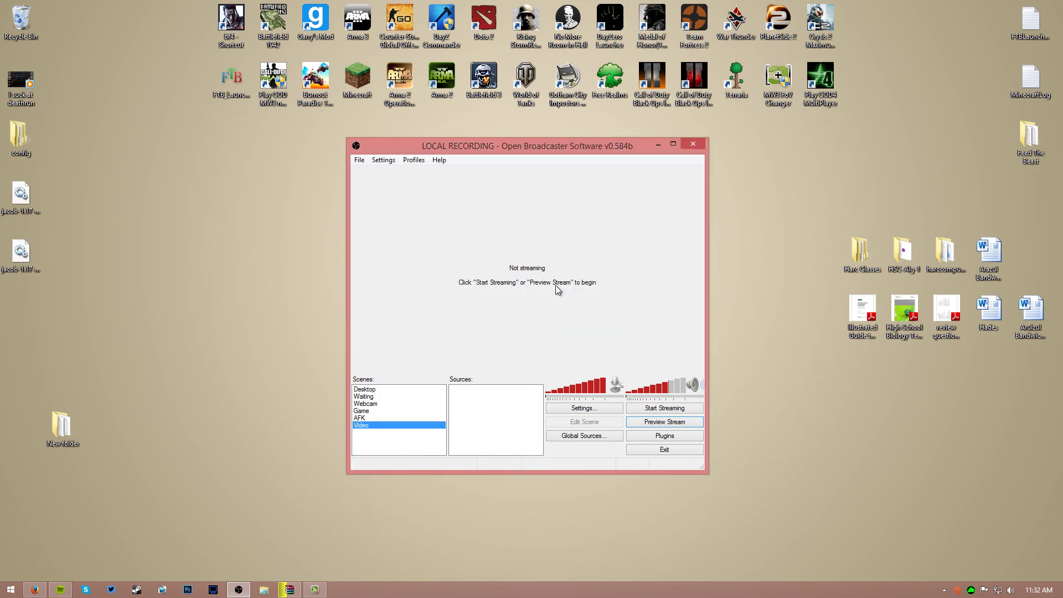
{"action": "right_click", "coordinate": [481, 396]}
{"action": "mouse_move", "coordinate": [500, 404]}
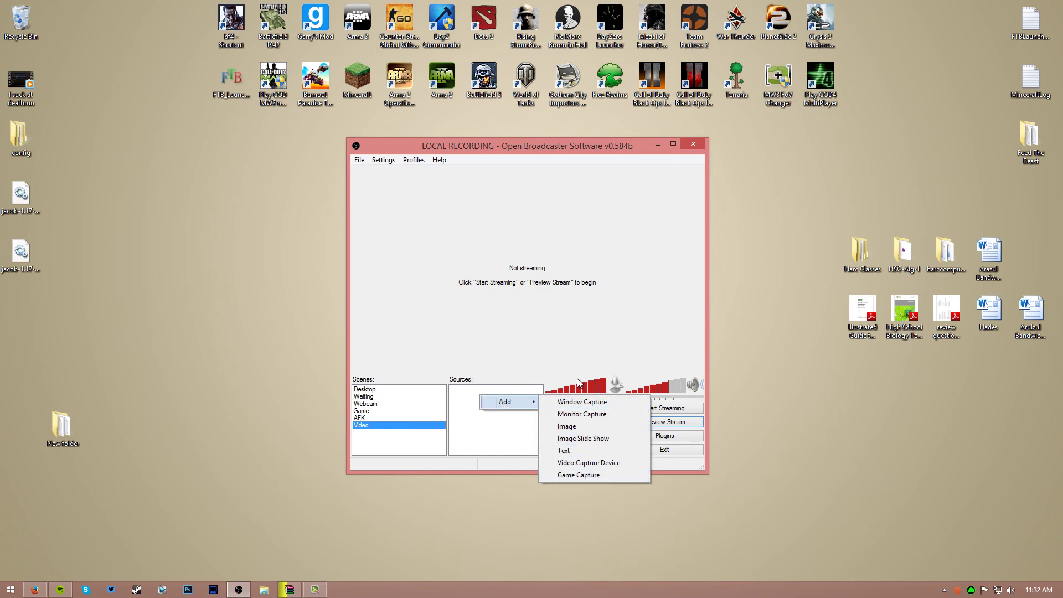
{"action": "left_click", "coordinate": [597, 478]}
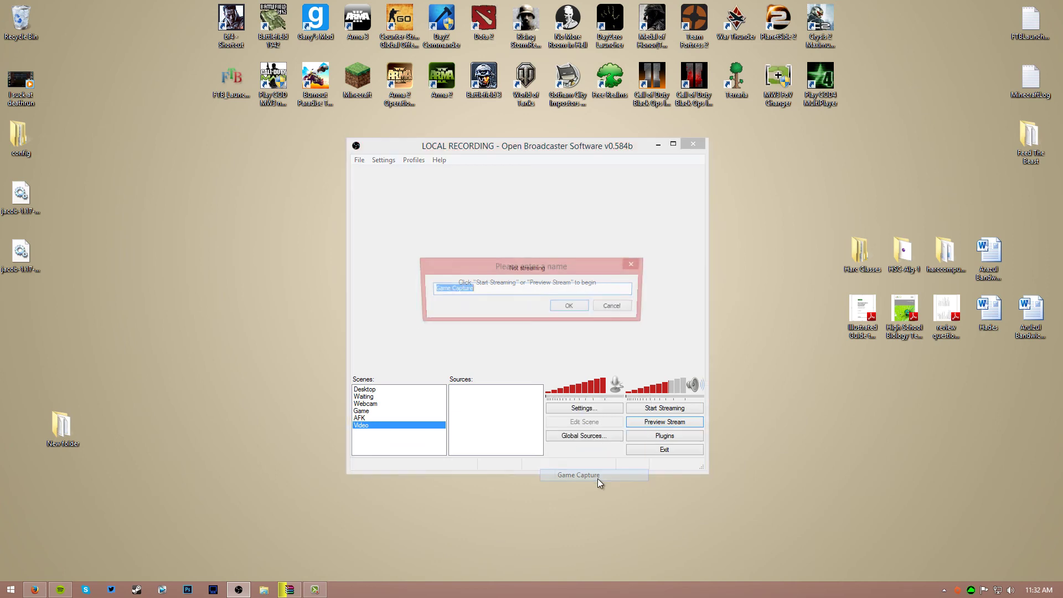
{"action": "left_click", "coordinate": [569, 307]}
{"action": "left_click", "coordinate": [521, 205]}
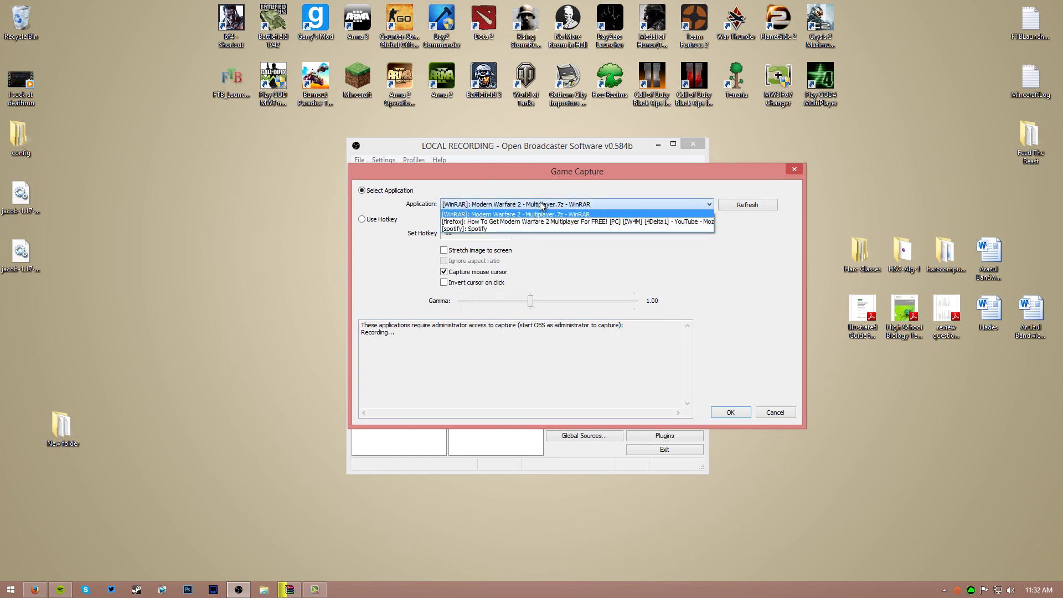
{"action": "left_click", "coordinate": [563, 214]}
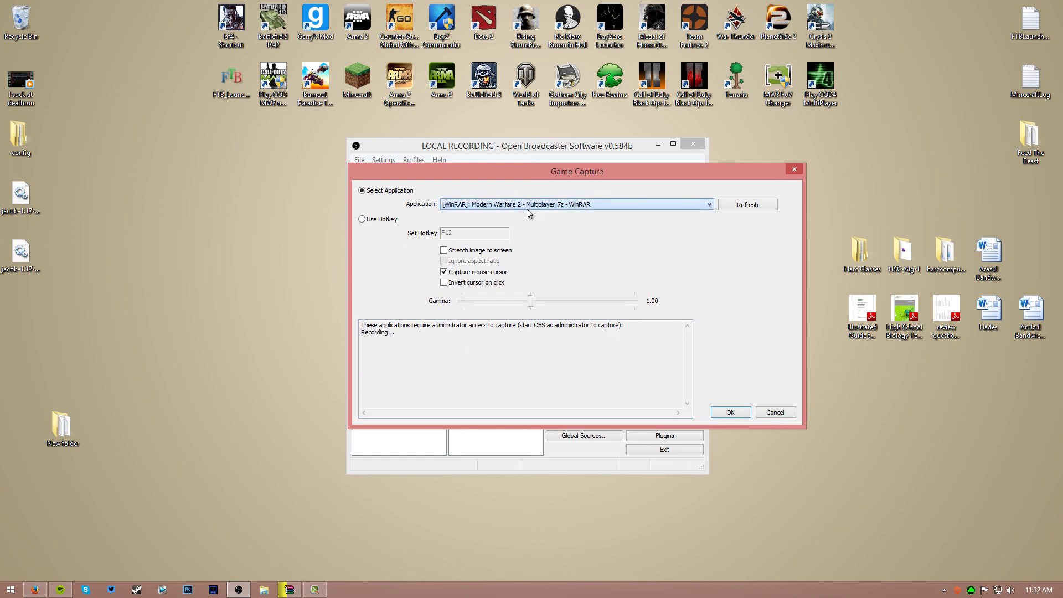
{"action": "left_click", "coordinate": [731, 206]}
{"action": "left_click_drag", "start_coordinate": [433, 326], "coordinate": [553, 333]}
{"action": "left_click", "coordinate": [589, 345]}
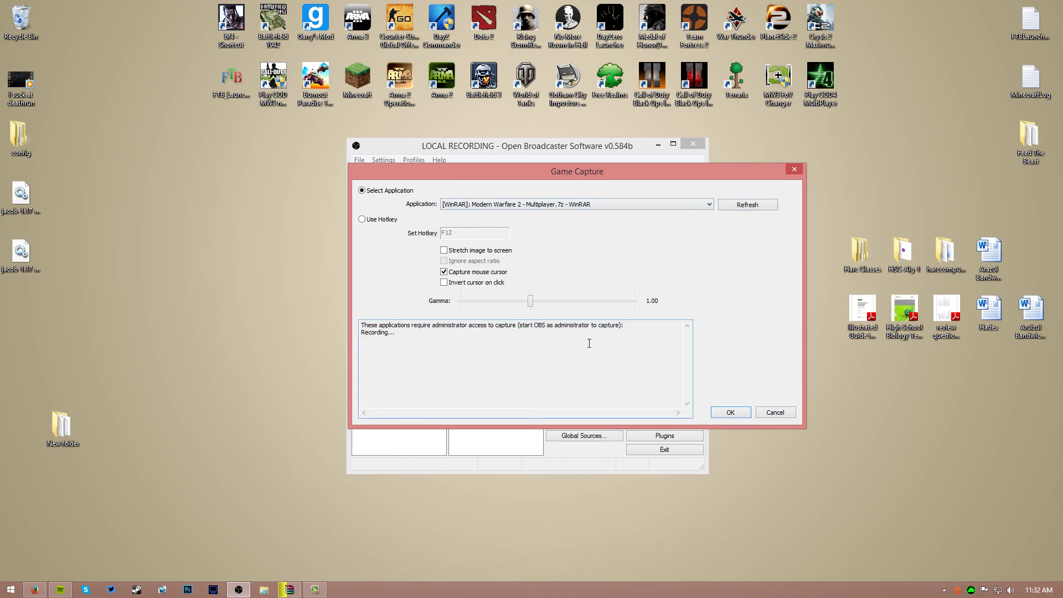
{"action": "left_click", "coordinate": [578, 205]}
{"action": "left_click", "coordinate": [578, 208]}
{"action": "left_click", "coordinate": [788, 414]}
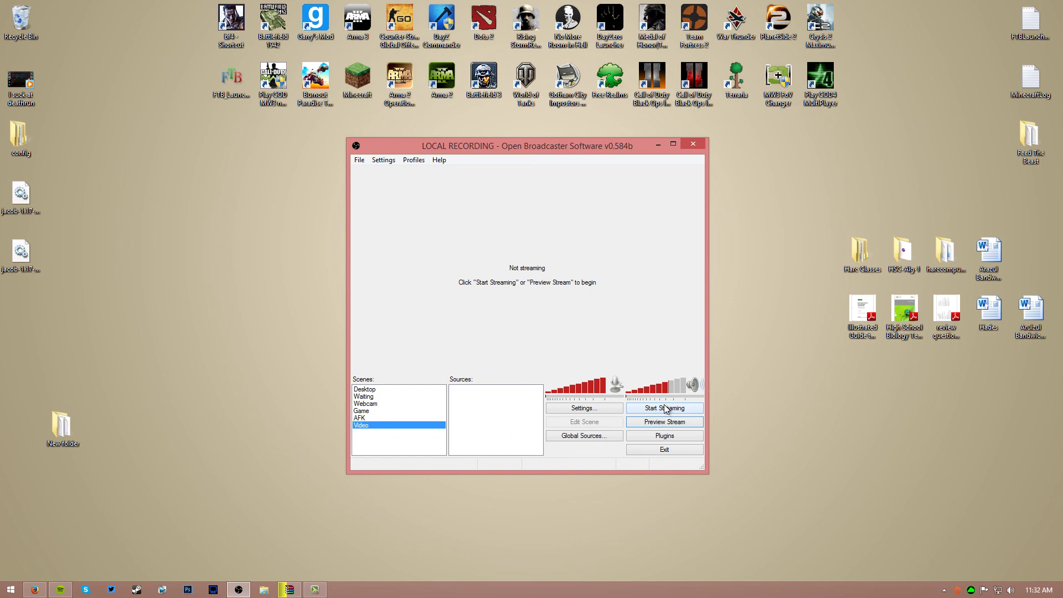
Add a Monitor Capture source with default name and settings, then start the preview.
{"action": "right_click", "coordinate": [516, 413]}
{"action": "mouse_move", "coordinate": [548, 419]}
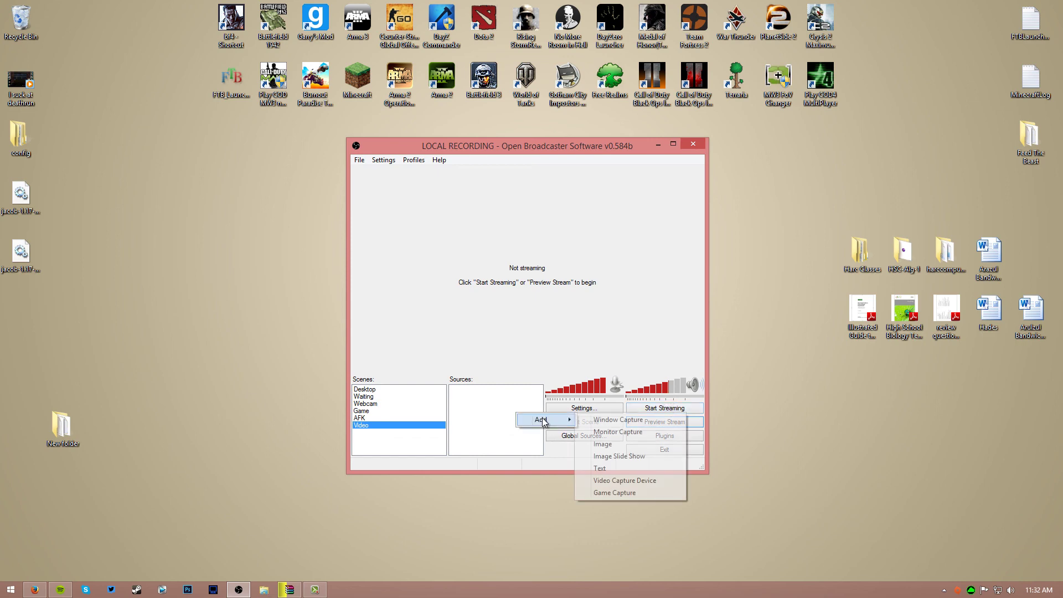
{"action": "left_click", "coordinate": [628, 437]}
{"action": "left_click", "coordinate": [588, 310]}
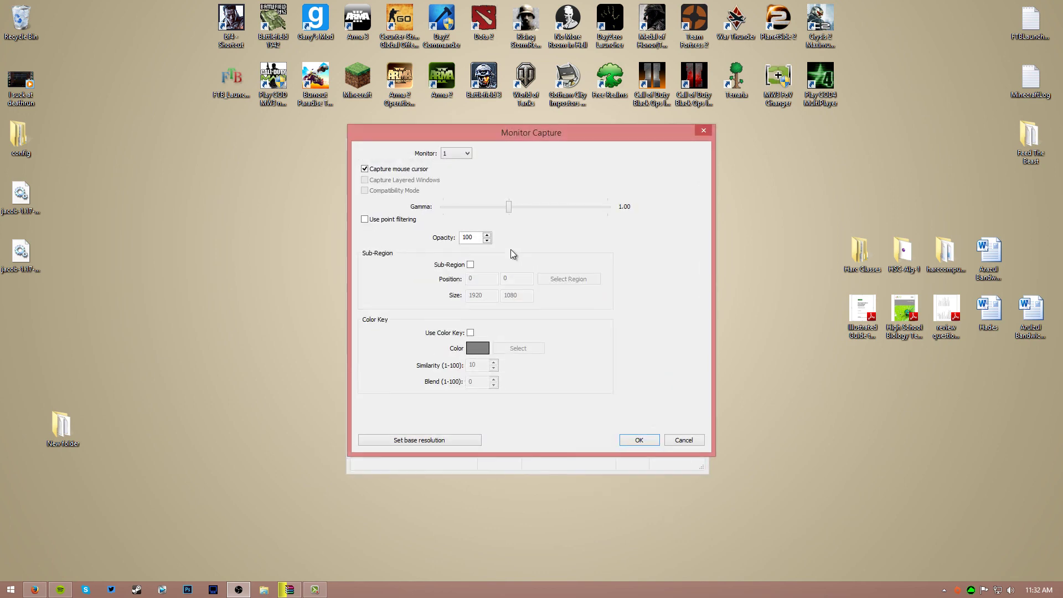
{"action": "left_click", "coordinate": [637, 441]}
{"action": "left_click", "coordinate": [664, 424]}
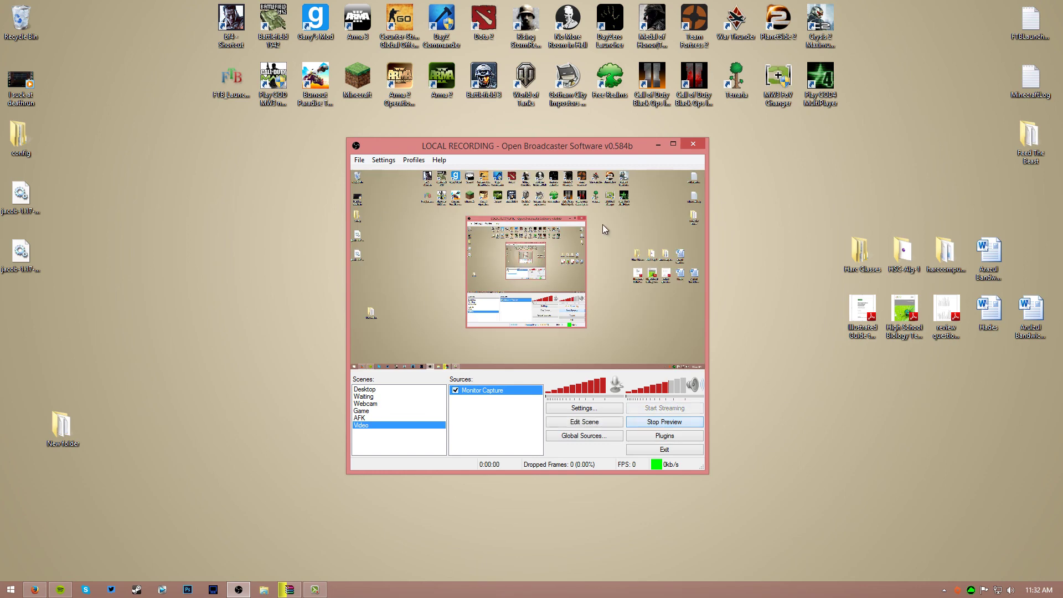